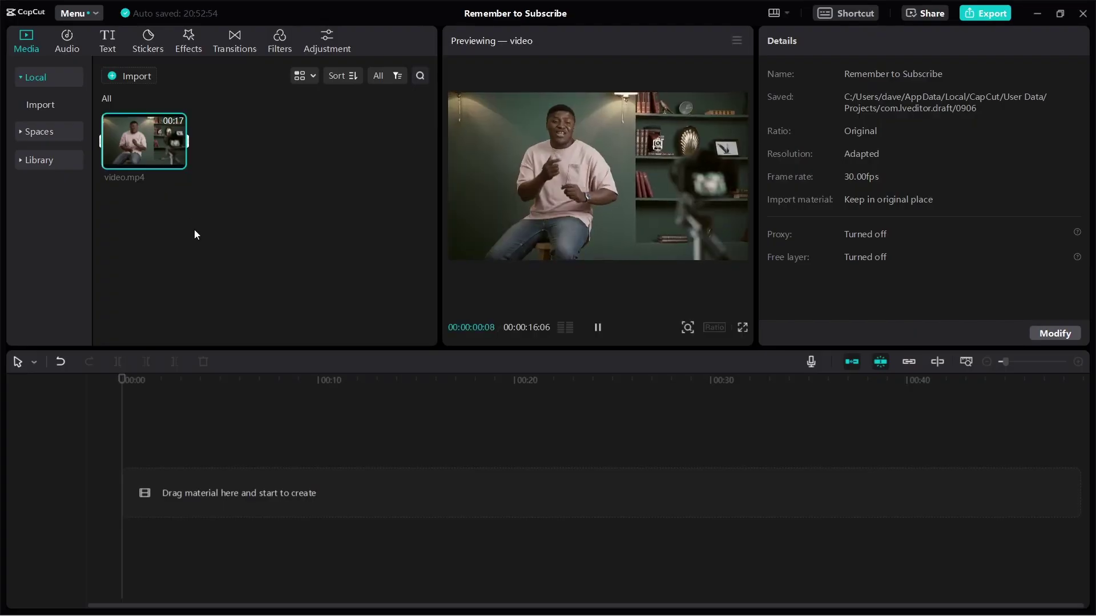
Step: Drag video.mp4 from the Media panel onto the timeline as a 16-second clip
drag(140, 153, 166, 485)
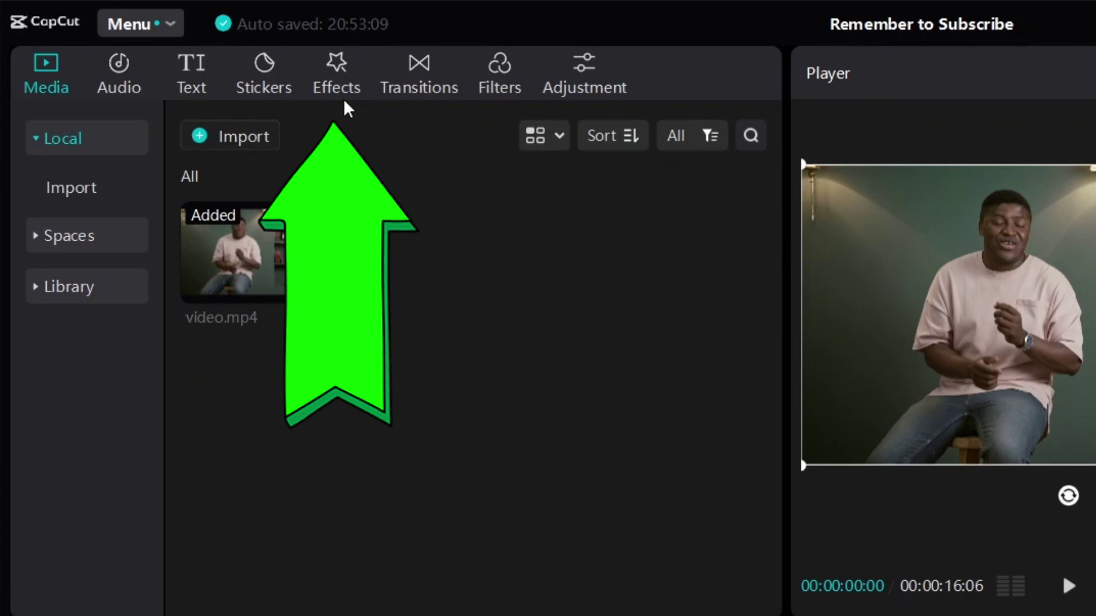
Step: Apply the Face Mosaic body effect to the video clip and play it back to preview
click(331, 90)
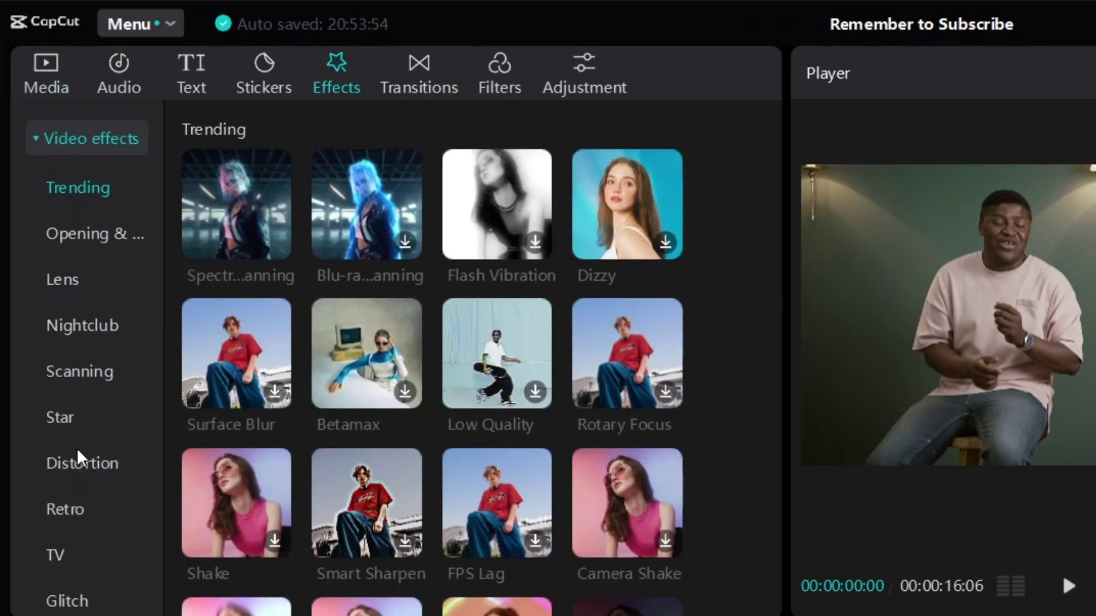
click(34, 141)
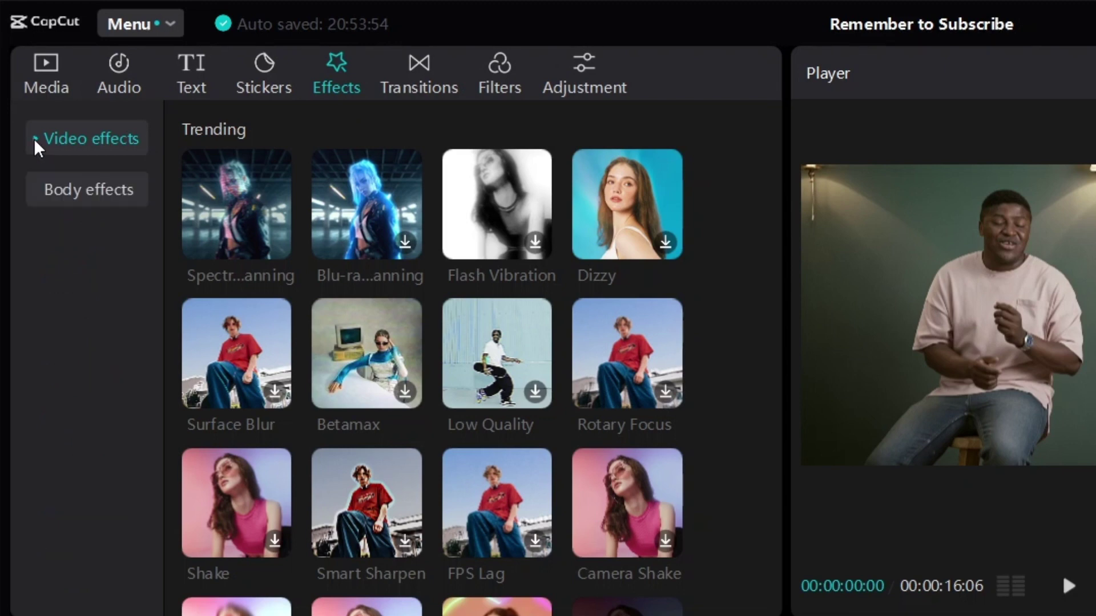
click(76, 194)
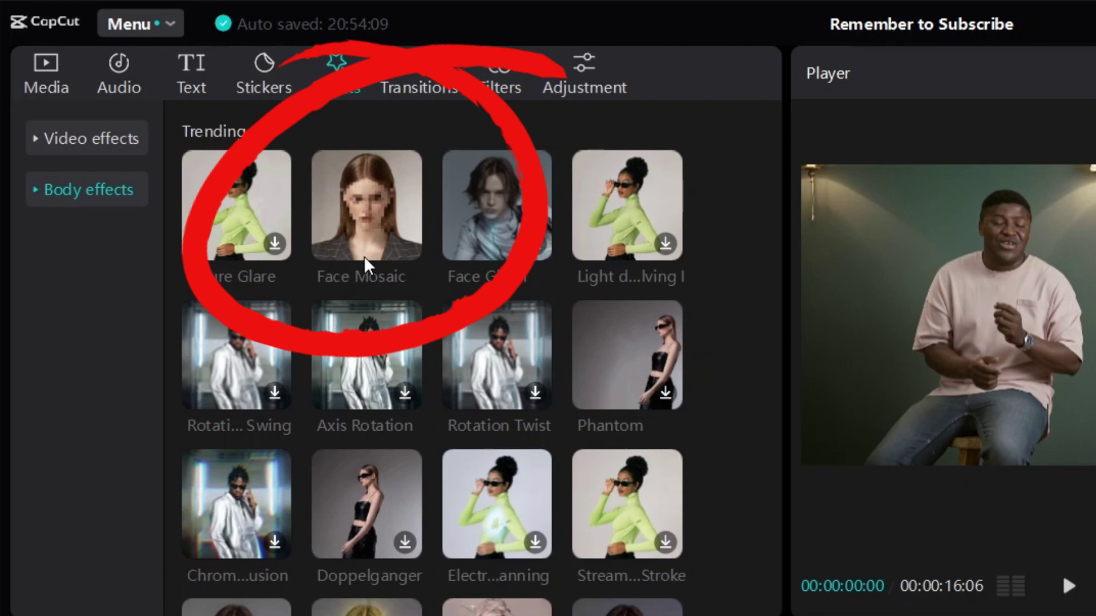
mouse_move(352, 209)
drag(352, 209, 614, 615)
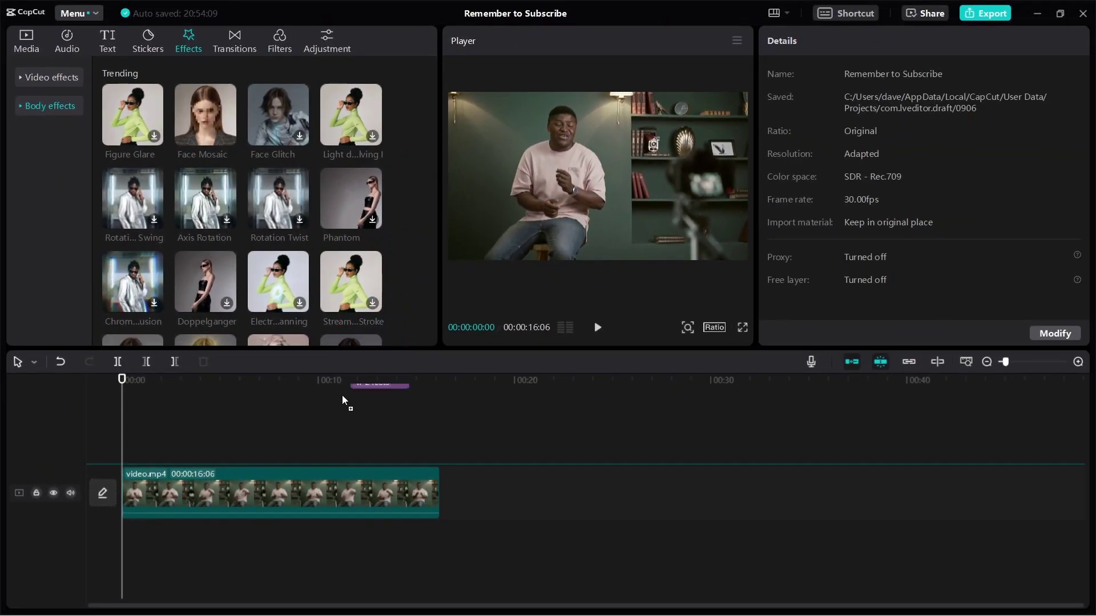
drag(343, 400, 237, 493)
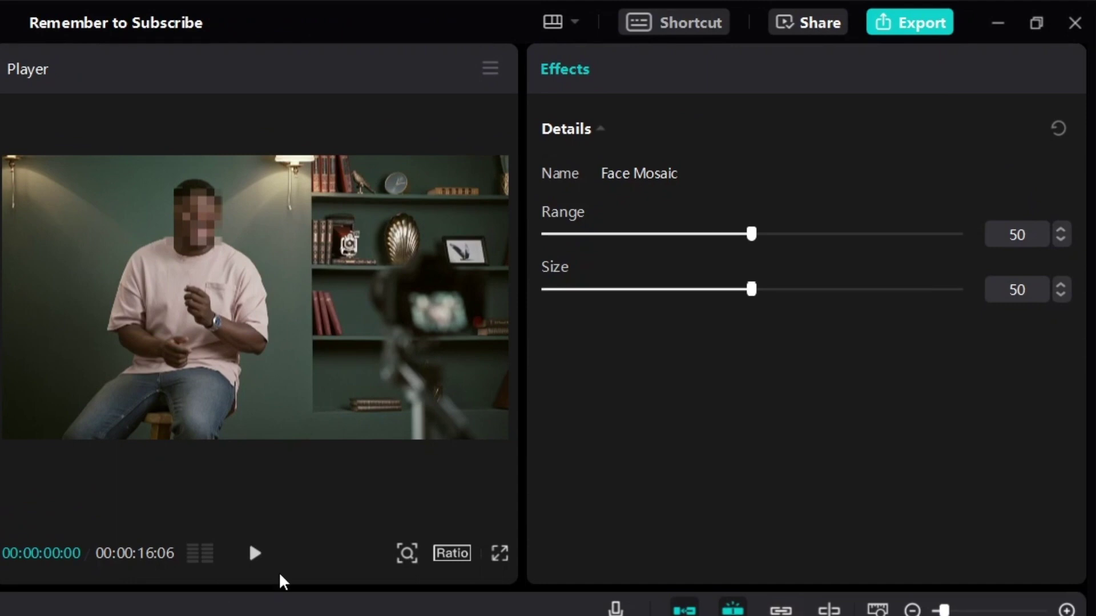
click(255, 555)
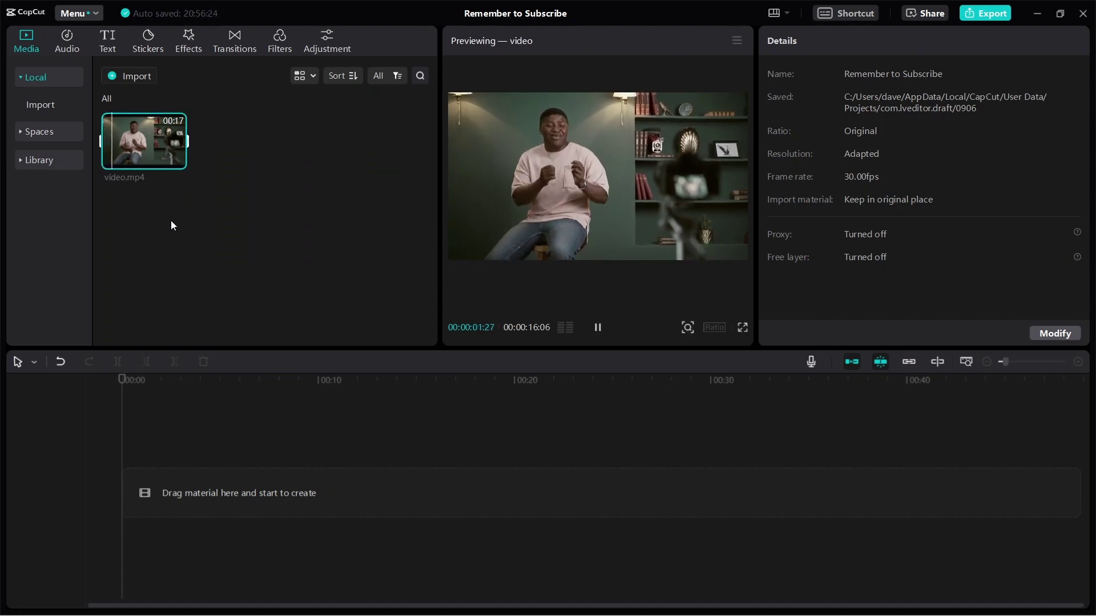
Step: Re-add video.mp4 to the timeline and apply the Lens Blur effect to it at strength 50
drag(152, 161, 196, 472)
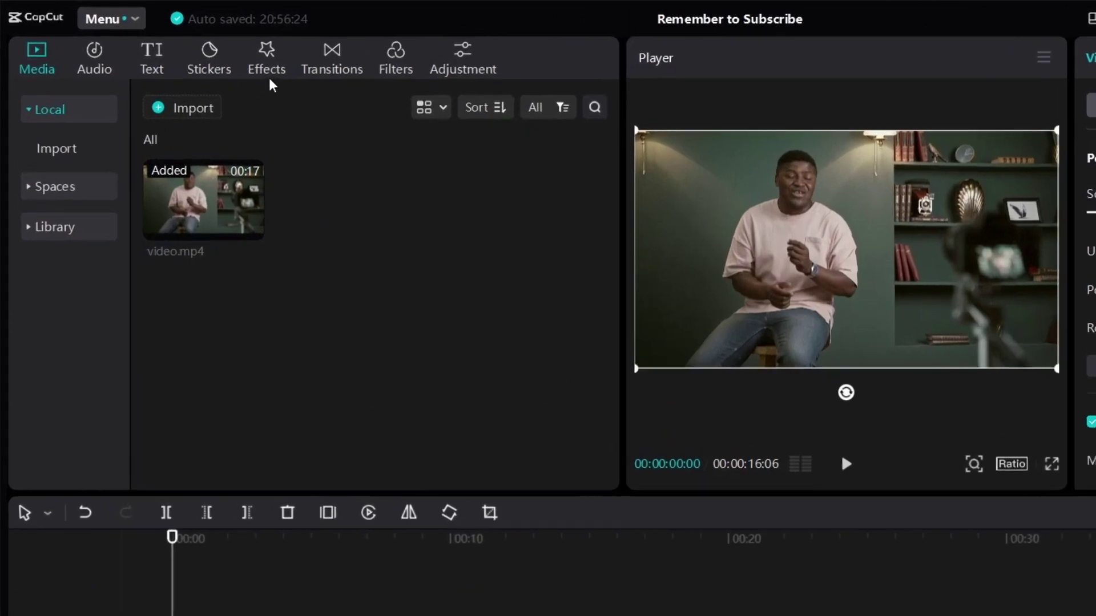
click(269, 73)
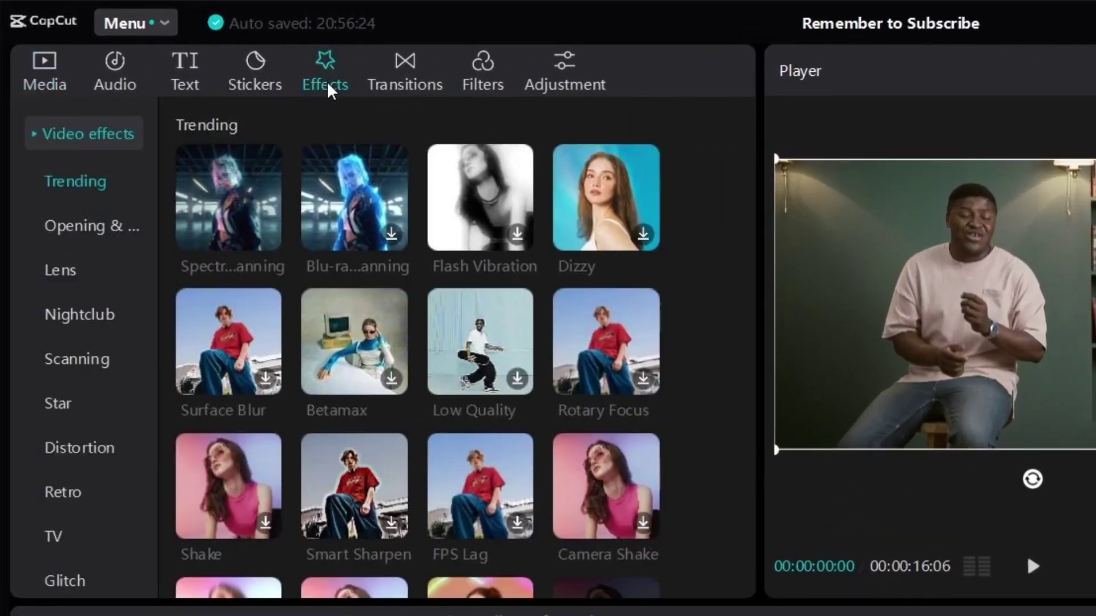
click(116, 140)
click(60, 287)
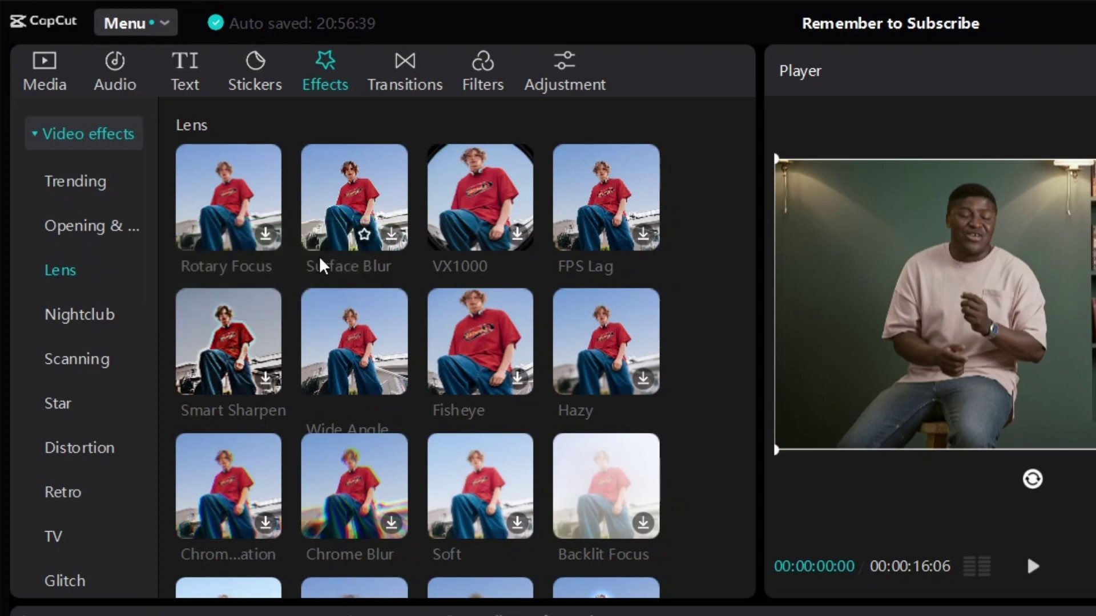
scroll(498, 423, down, 2)
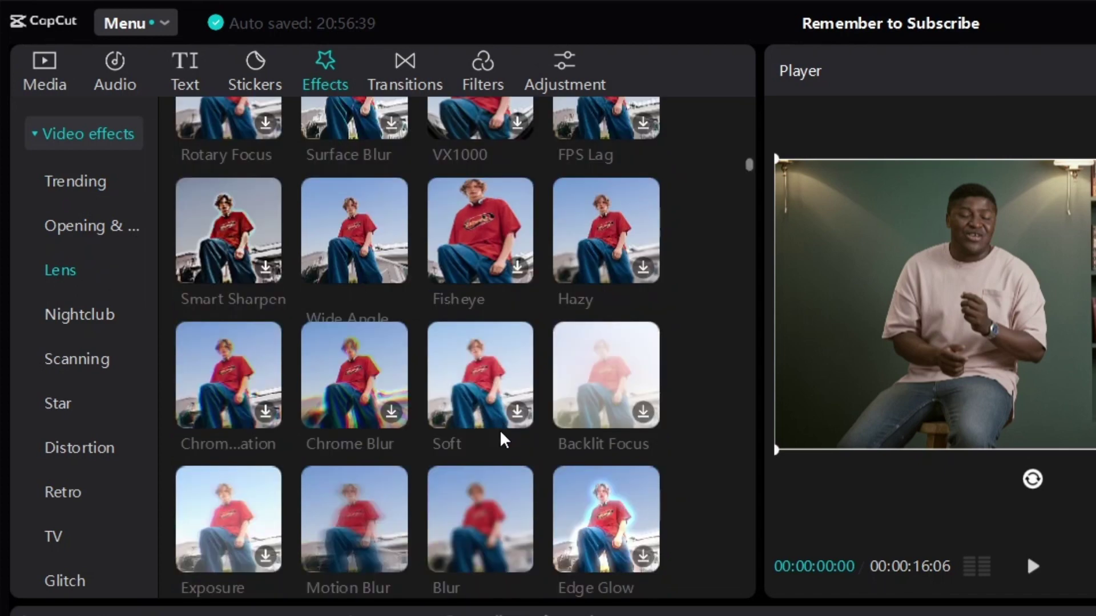
scroll(491, 428, down, 1)
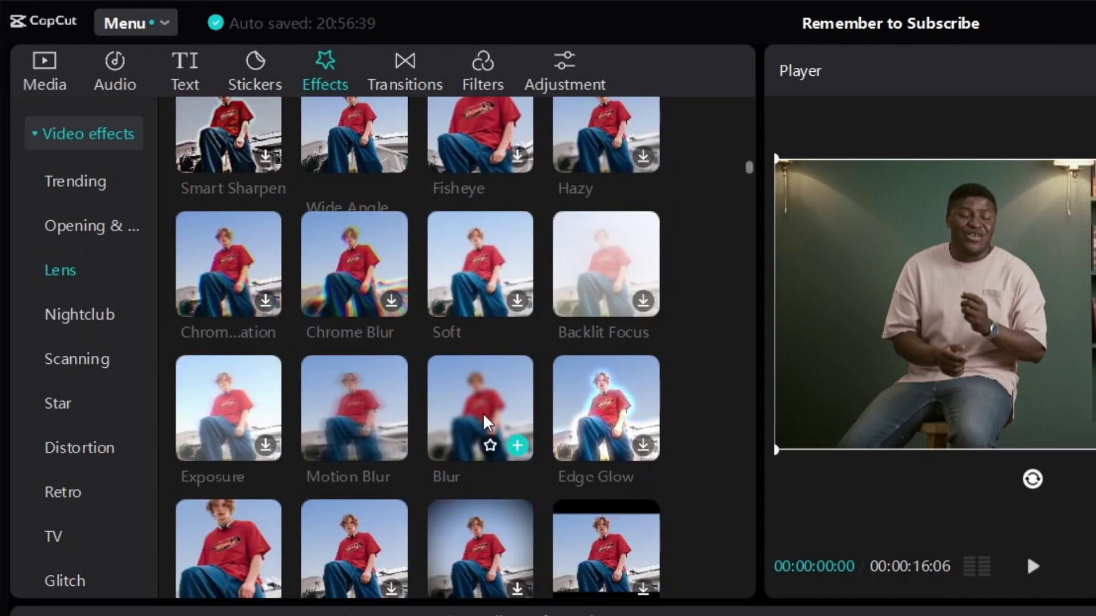
click(457, 439)
click(1026, 552)
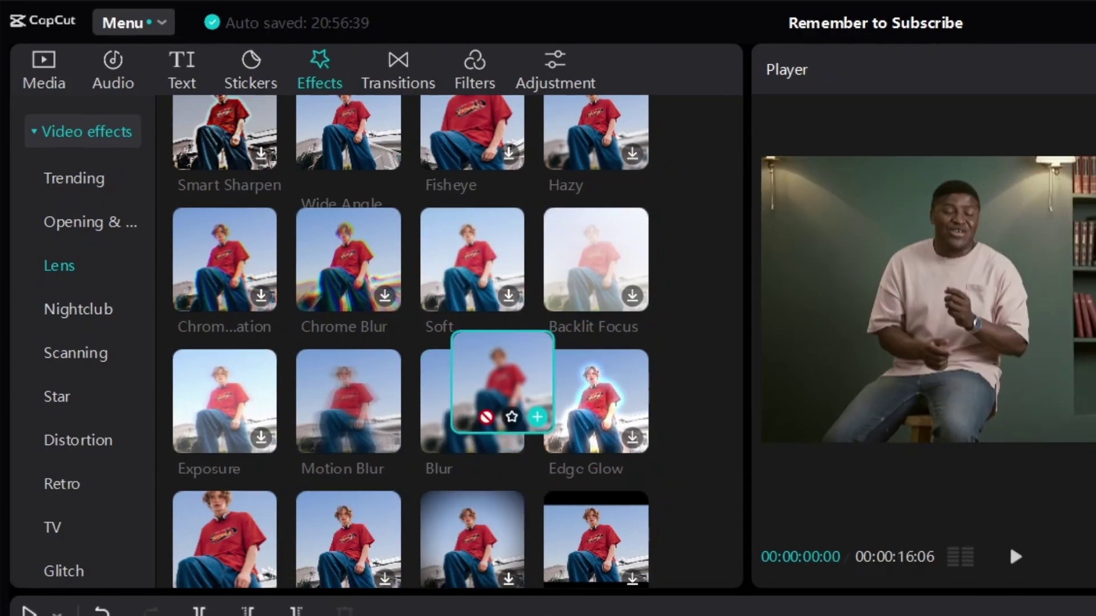
drag(502, 382, 492, 615)
drag(290, 490, 263, 493)
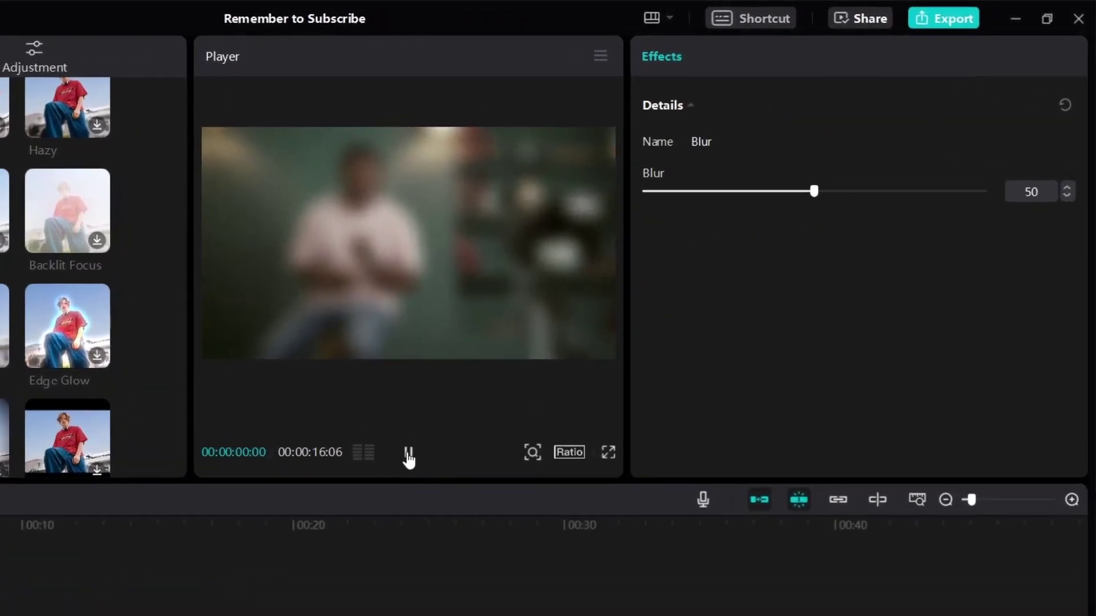
Step: Preview the blurred clip at Blur strength 100, then lower the strength to 24
click(597, 327)
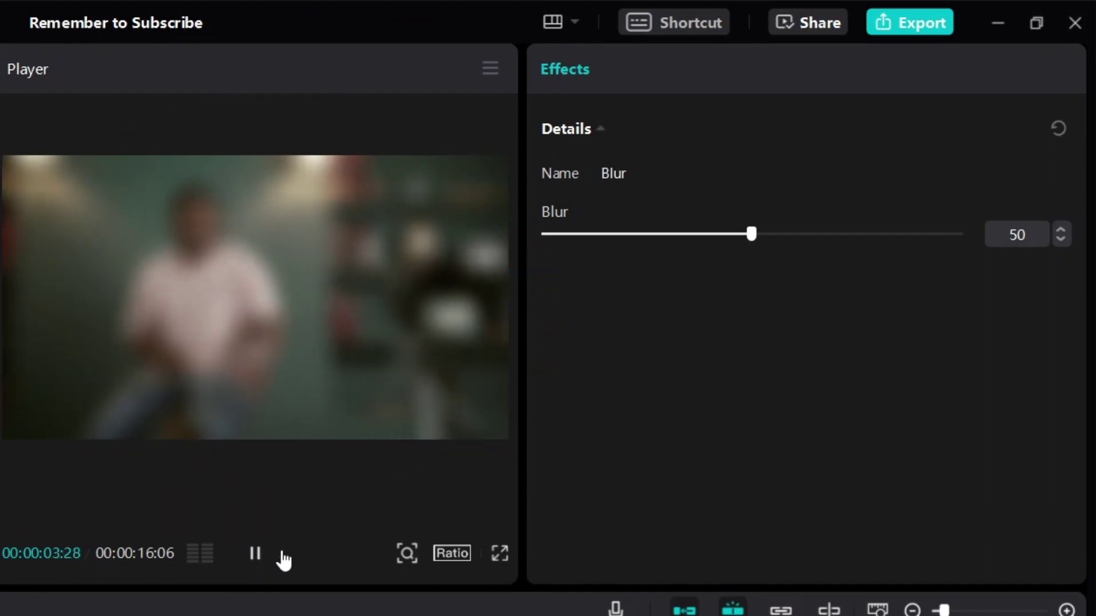
click(256, 568)
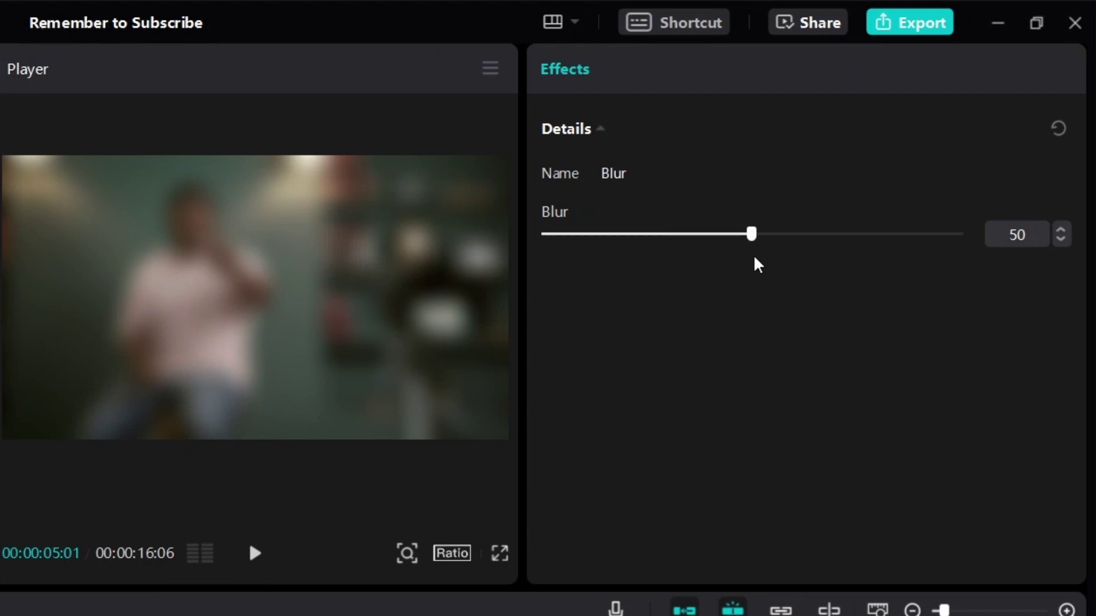
drag(752, 235, 988, 244)
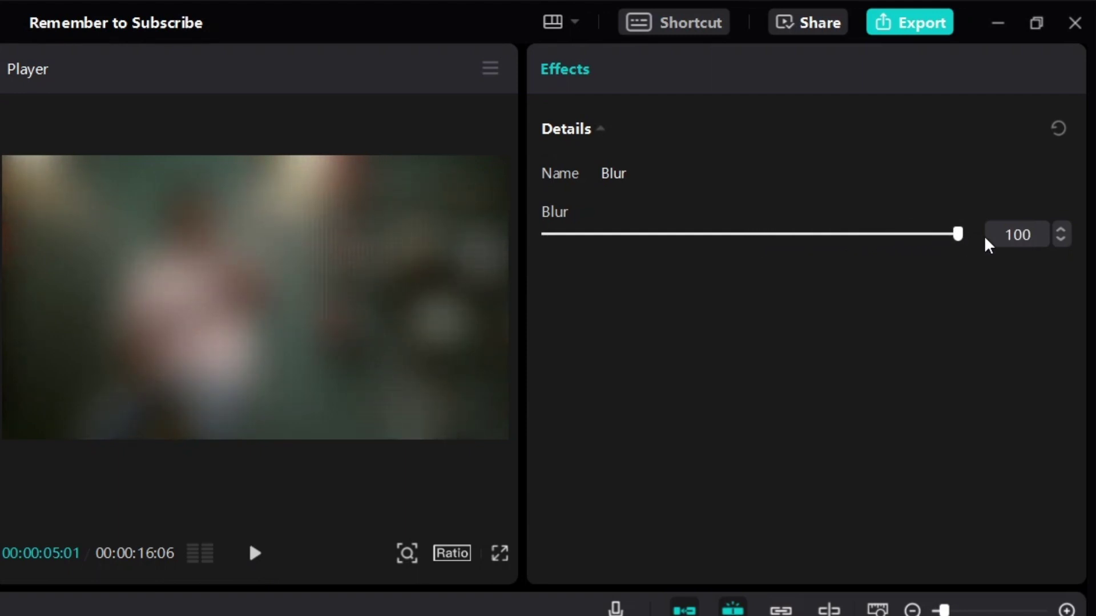
click(258, 560)
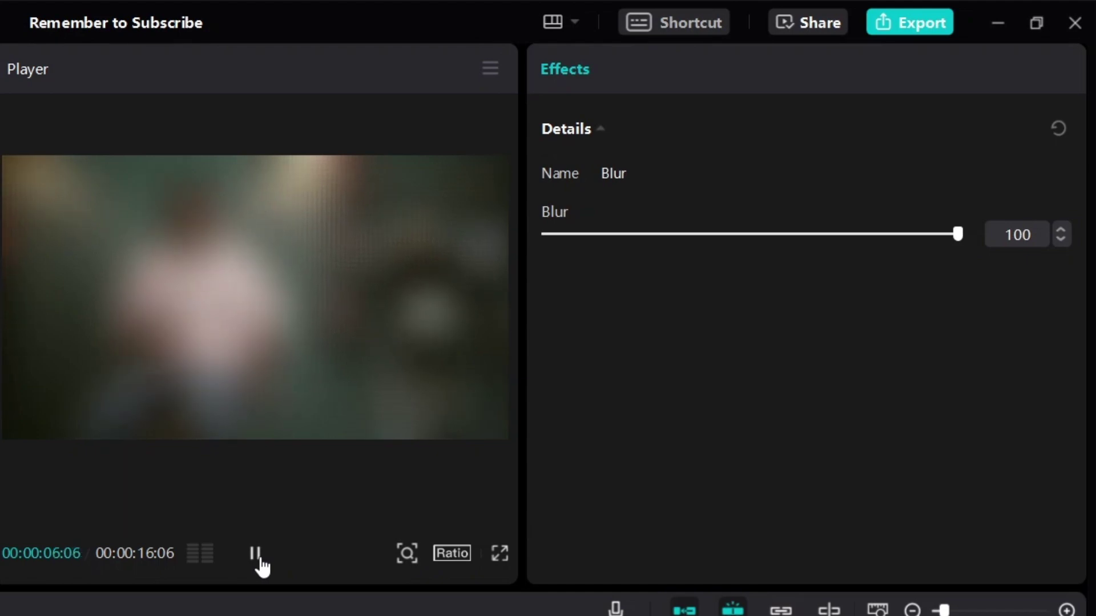
click(257, 562)
drag(957, 235, 645, 244)
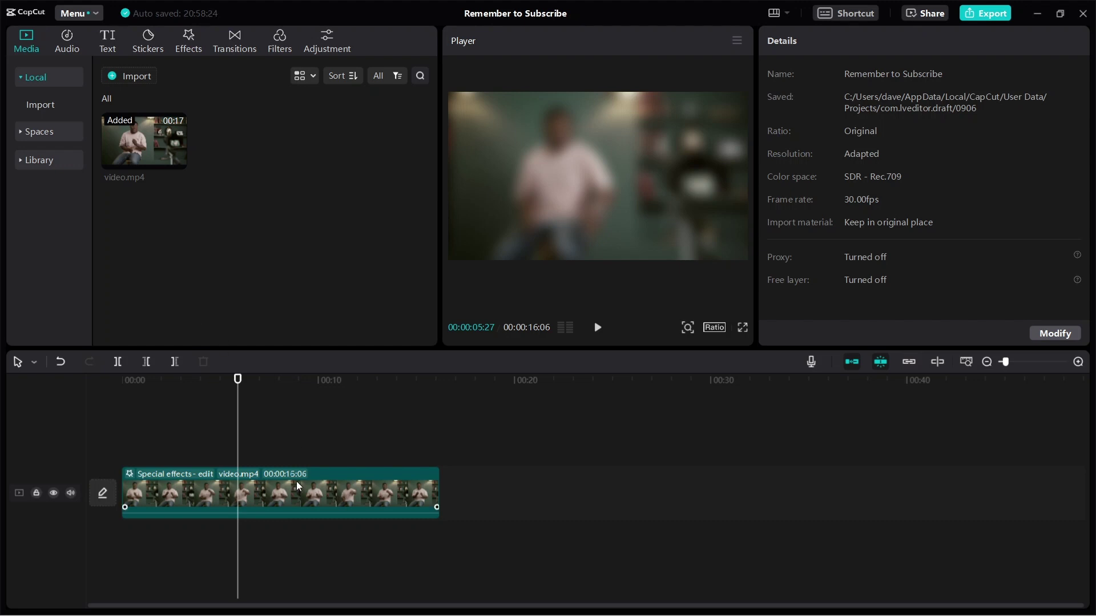
Step: Add a second, unblurred copy of video.mp4 on a track above the blurred clip
click(296, 496)
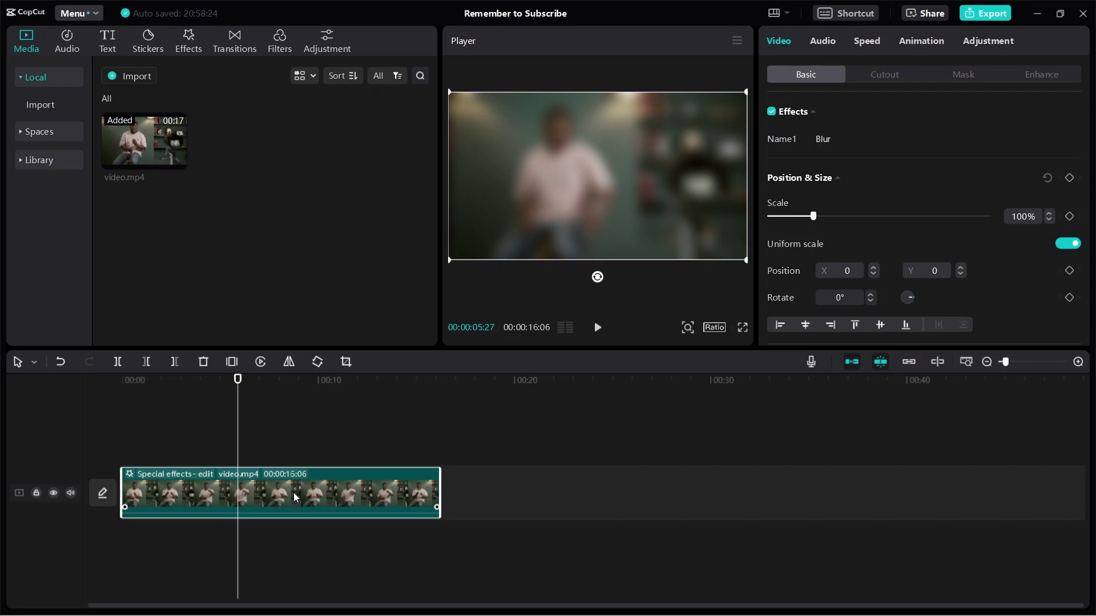
mouse_move(160, 168)
drag(142, 146, 131, 440)
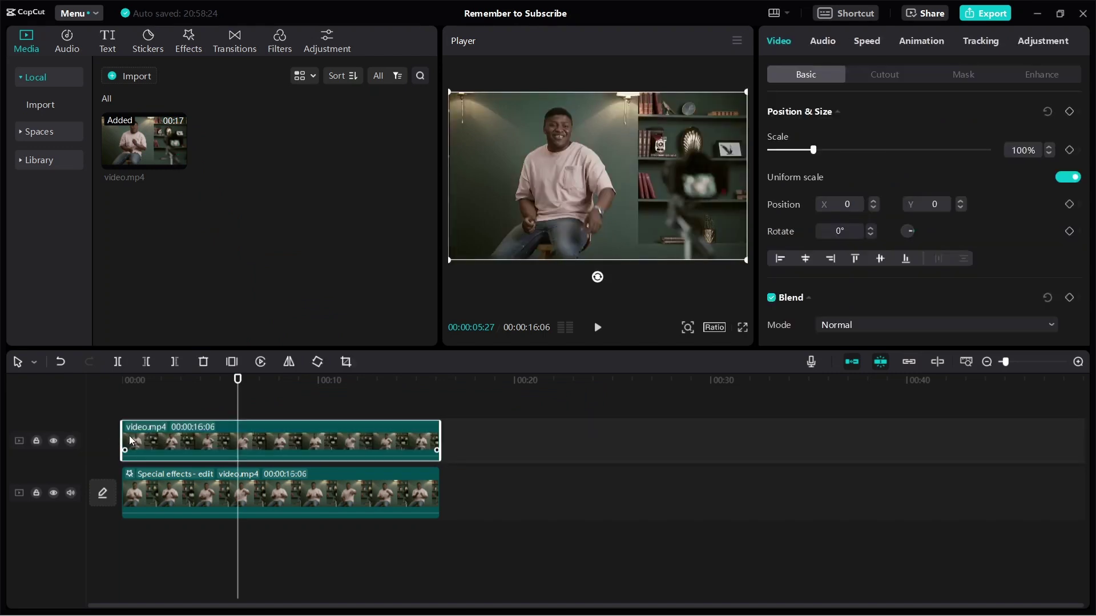
Step: Align the sharp upper clip to start at 00:00 with the blurred clip
click(253, 492)
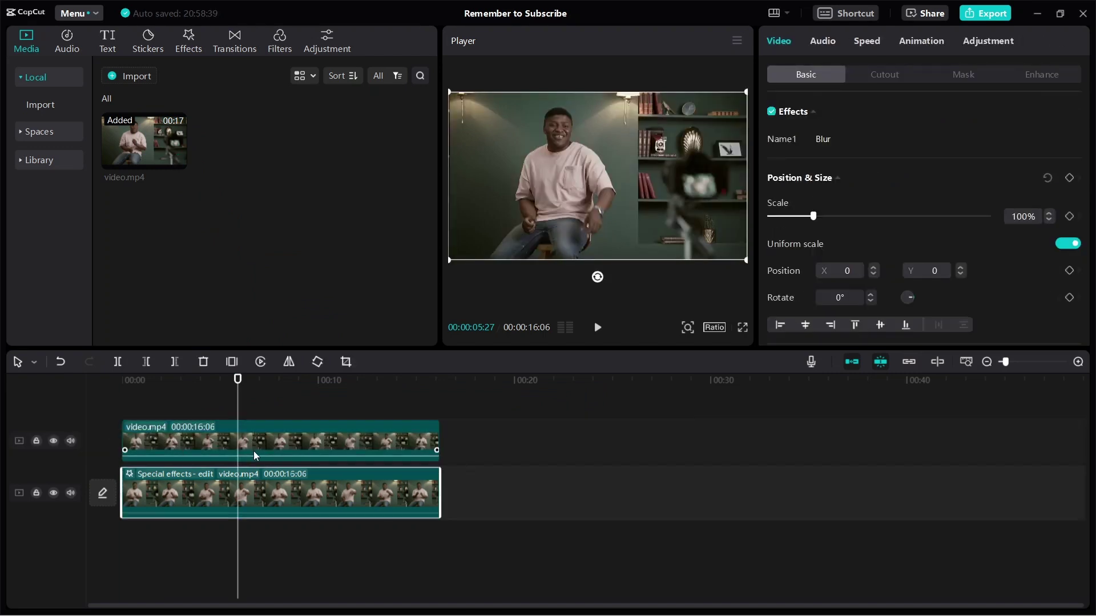
click(255, 451)
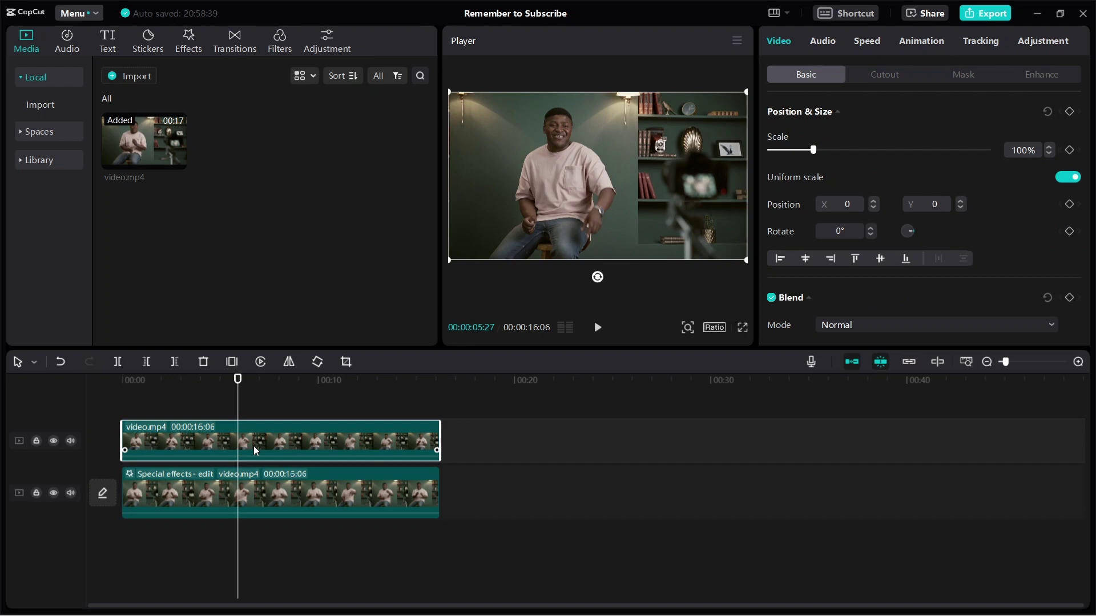
drag(256, 451, 616, 451)
click(404, 503)
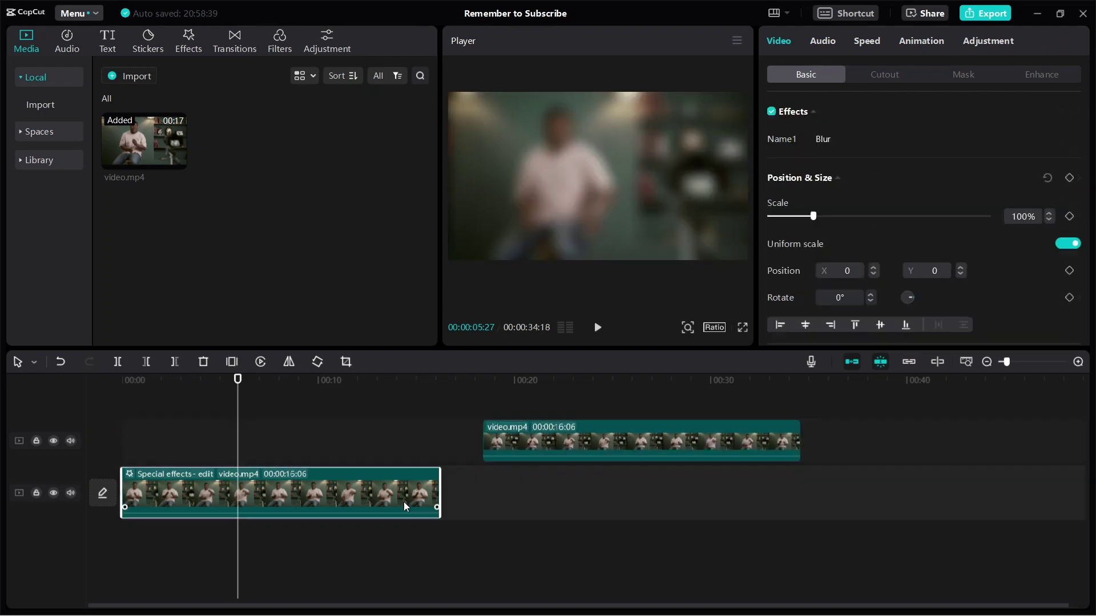
drag(590, 432, 228, 433)
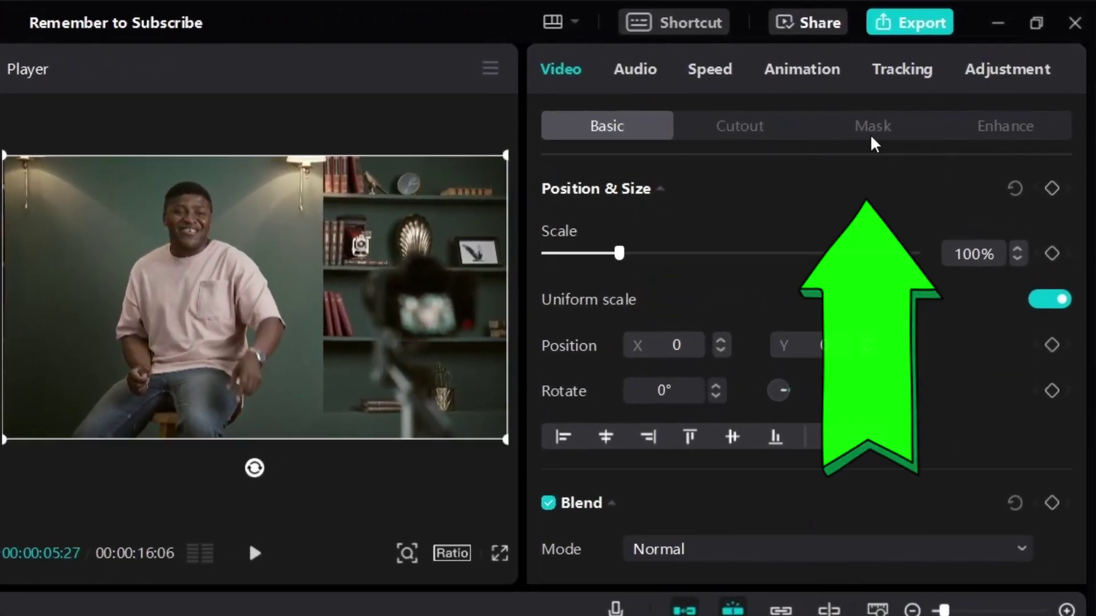
Step: Give the sharp top clip a 960×921 rectangle mask stretched tall over the man
click(870, 135)
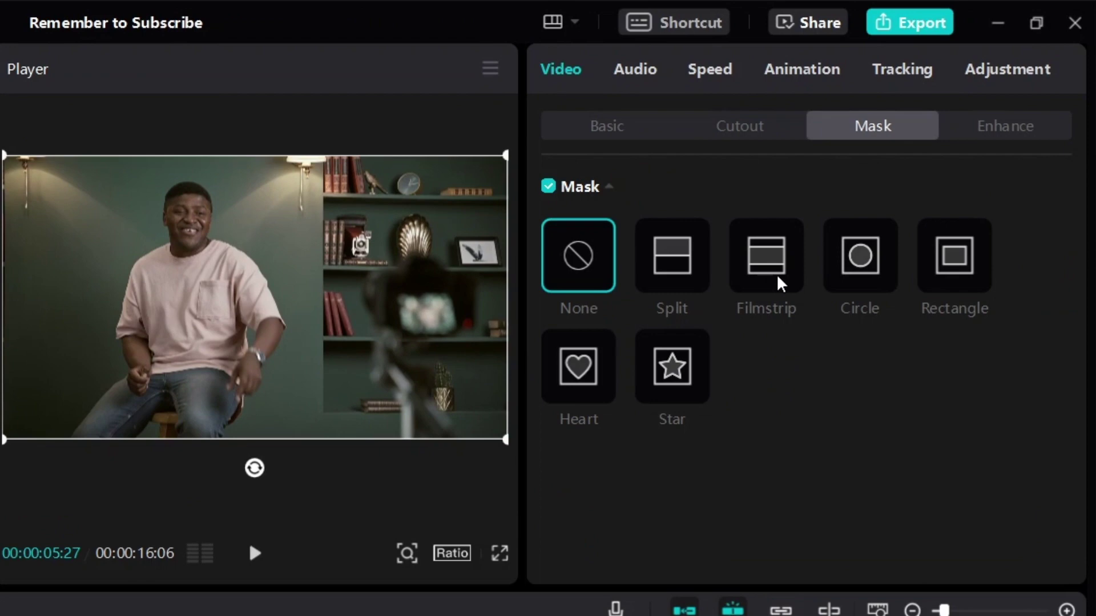
click(861, 276)
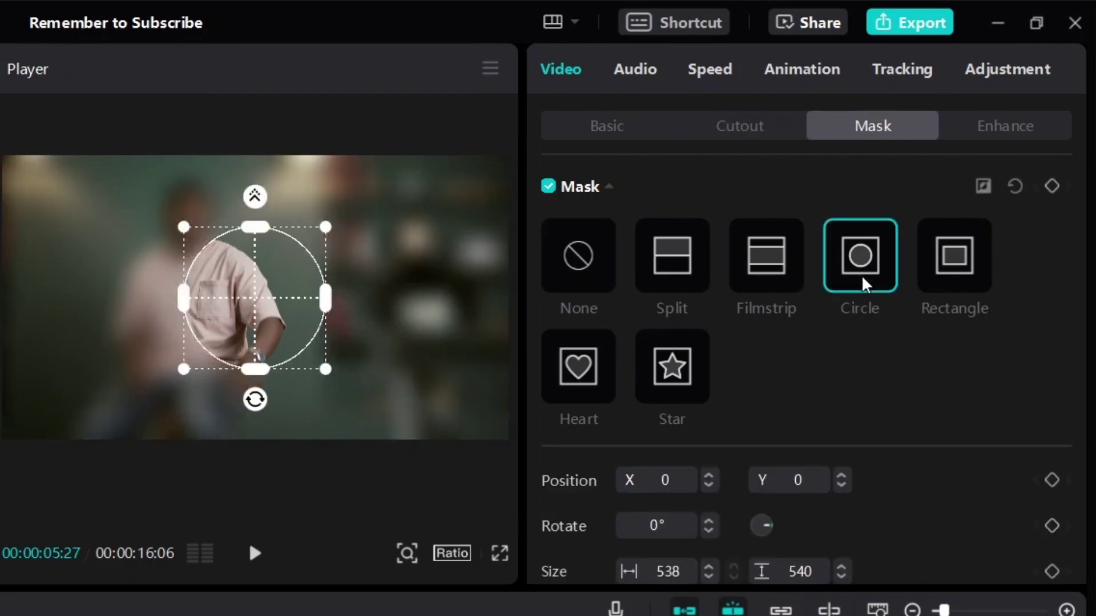
click(963, 272)
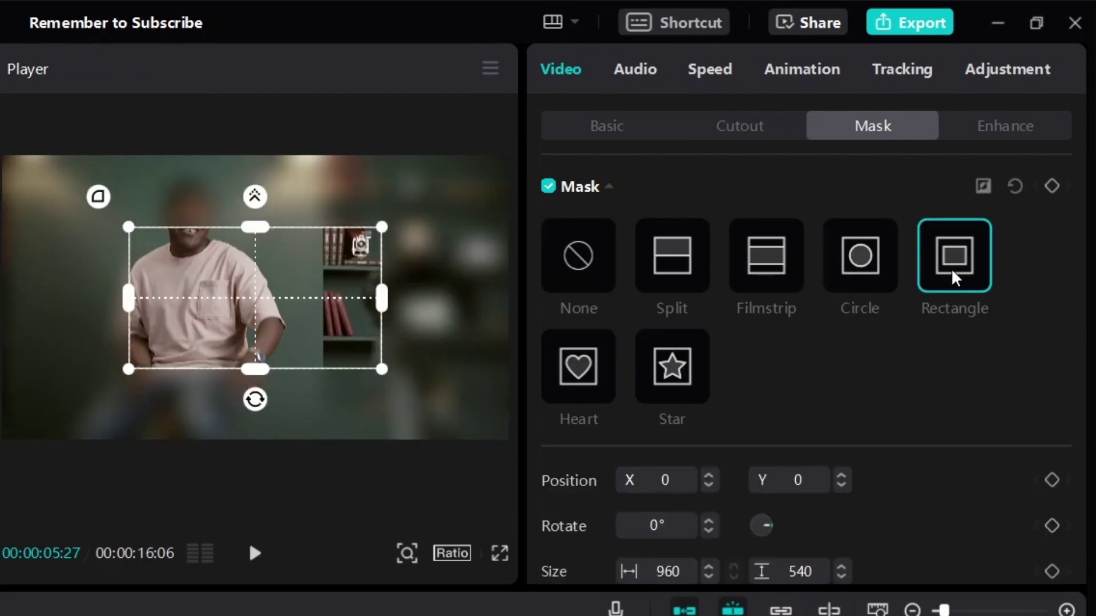
drag(255, 333, 279, 302)
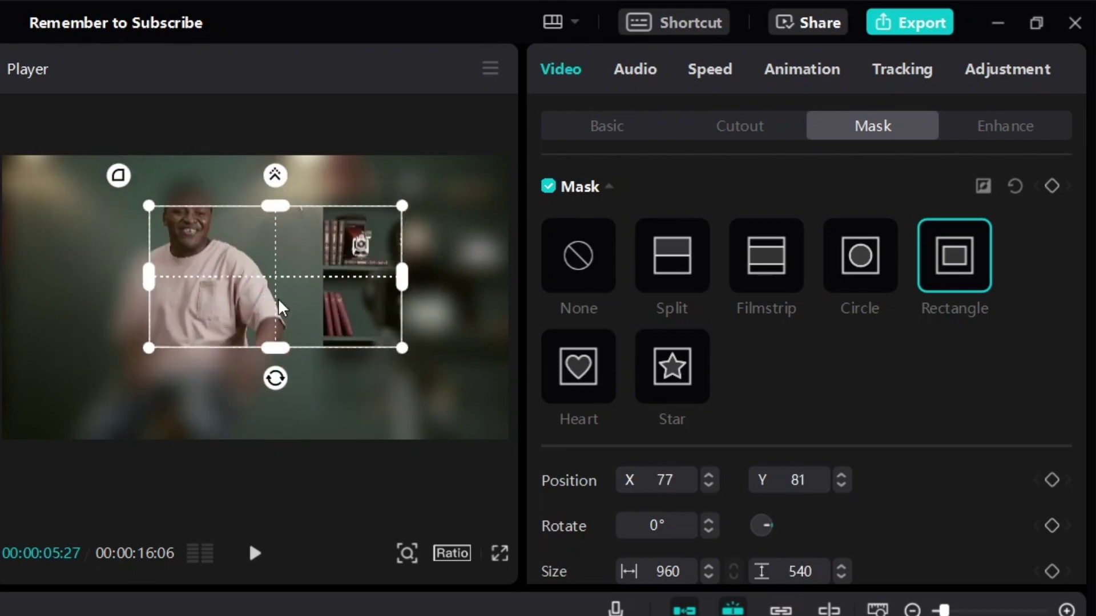
drag(279, 298, 204, 266)
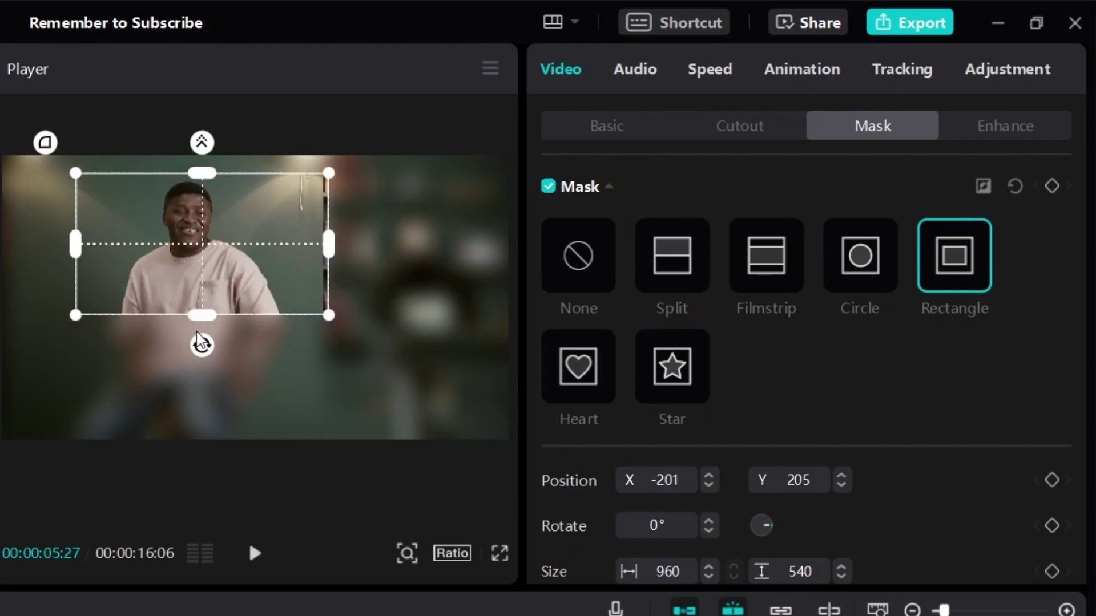
drag(201, 322, 203, 376)
drag(221, 283, 211, 331)
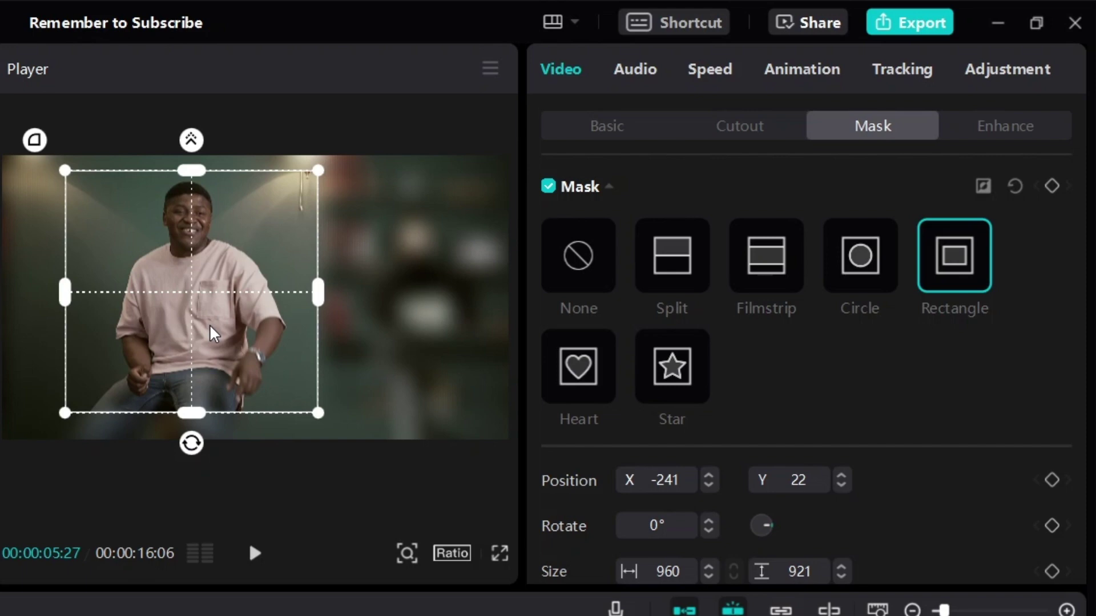
Step: Try an inverted circle mask, blurring the man's torso and then the bookshelf
click(863, 273)
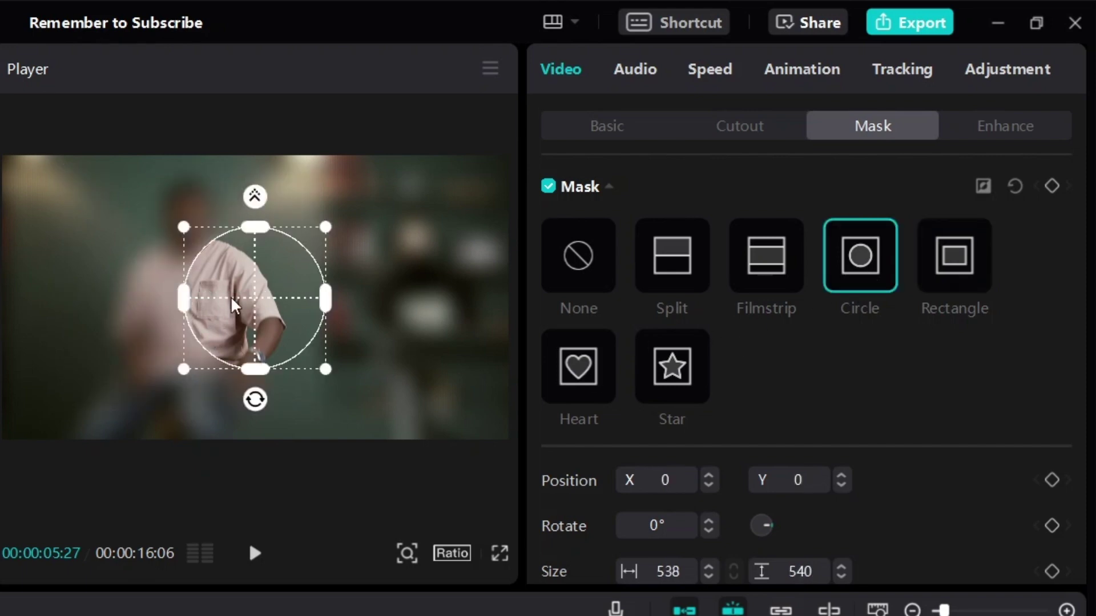
drag(238, 285, 203, 321)
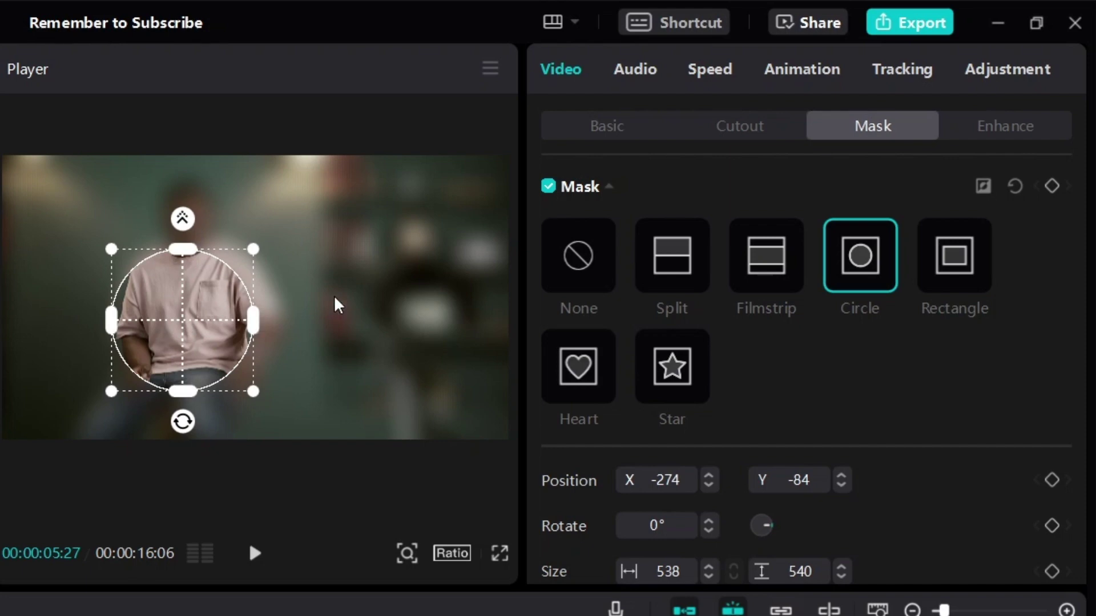
click(984, 194)
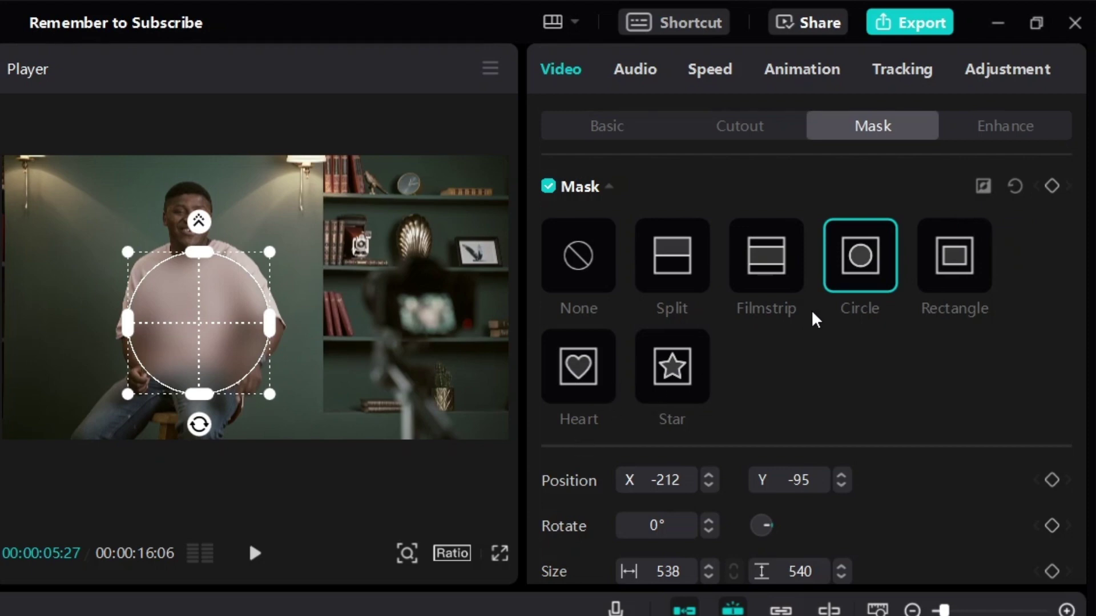
drag(179, 337, 418, 315)
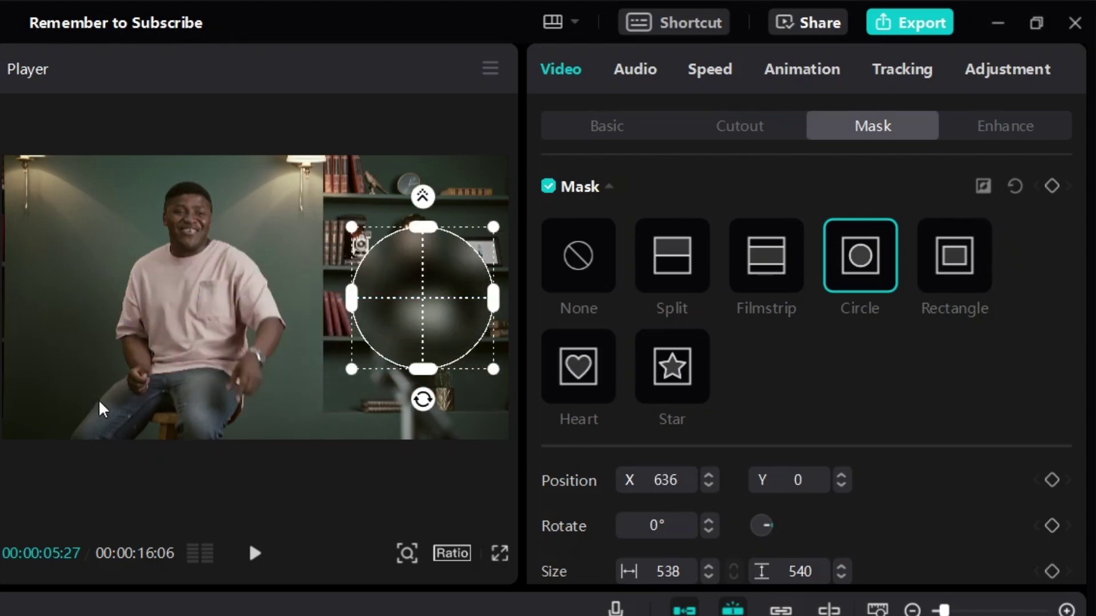
Step: Switch to a rectangle mask and resize it into a narrow blurred patch over the bookshelf
click(952, 269)
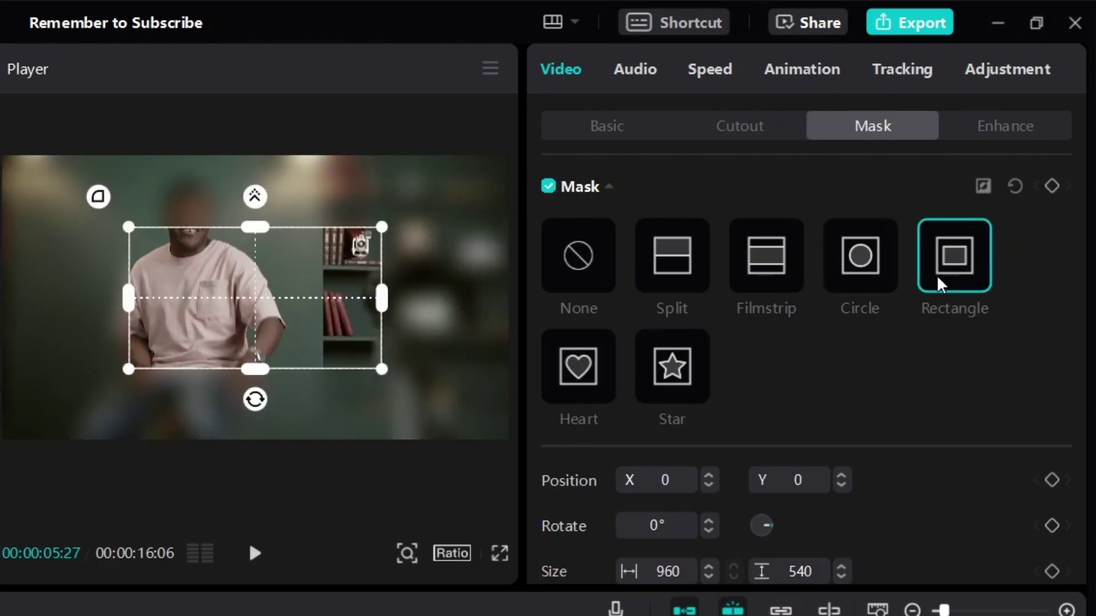
mouse_move(280, 309)
mouse_down()
mouse_move(231, 391)
mouse_move(191, 421)
mouse_up()
drag(201, 349, 205, 359)
drag(318, 357, 290, 351)
drag(214, 330, 219, 324)
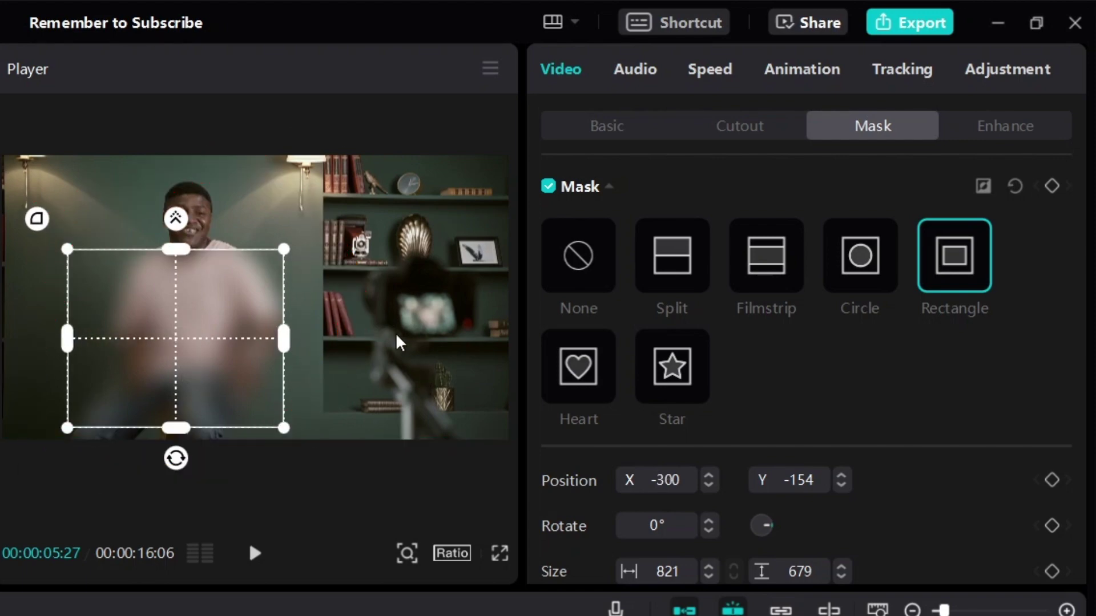
drag(240, 339, 428, 342)
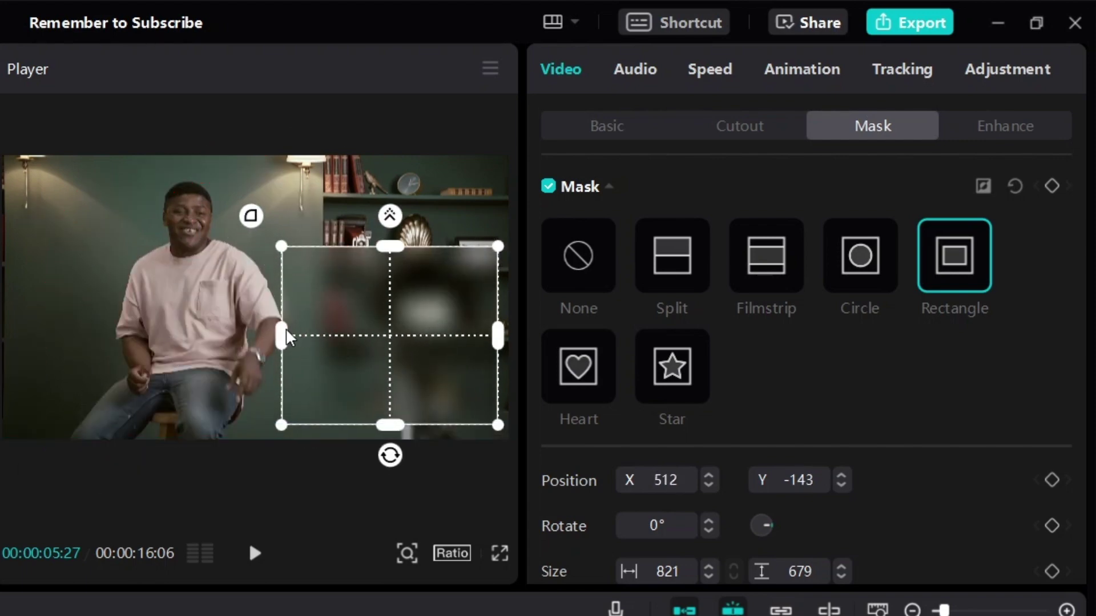
drag(286, 337, 334, 339)
drag(408, 305, 274, 298)
Step: Try circle, rectangle, heart and star mask shapes on the shelf area
click(860, 268)
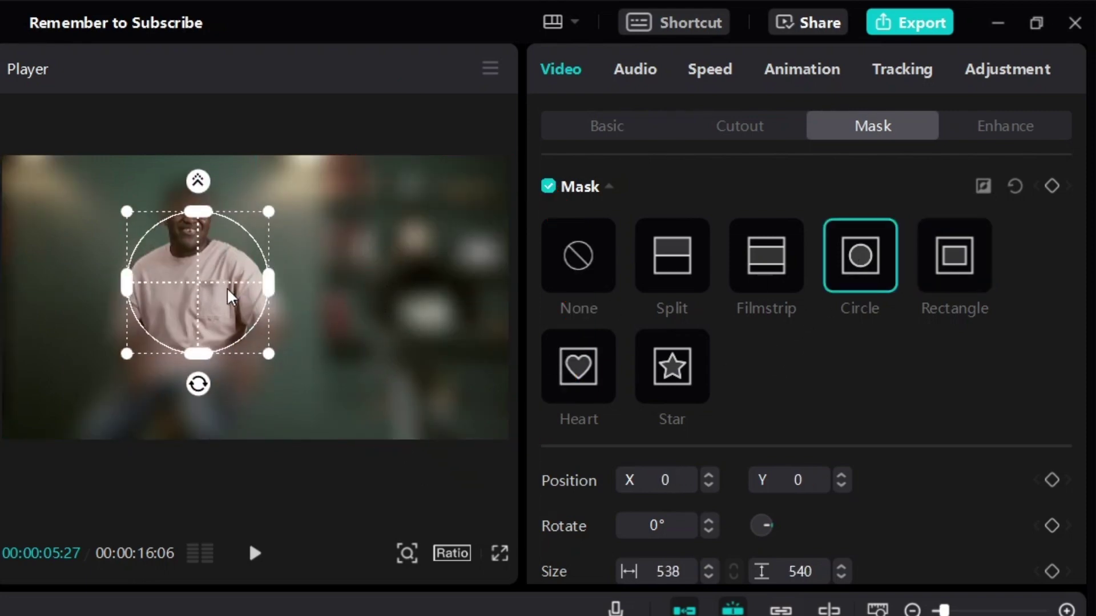
drag(200, 316, 221, 350)
click(962, 245)
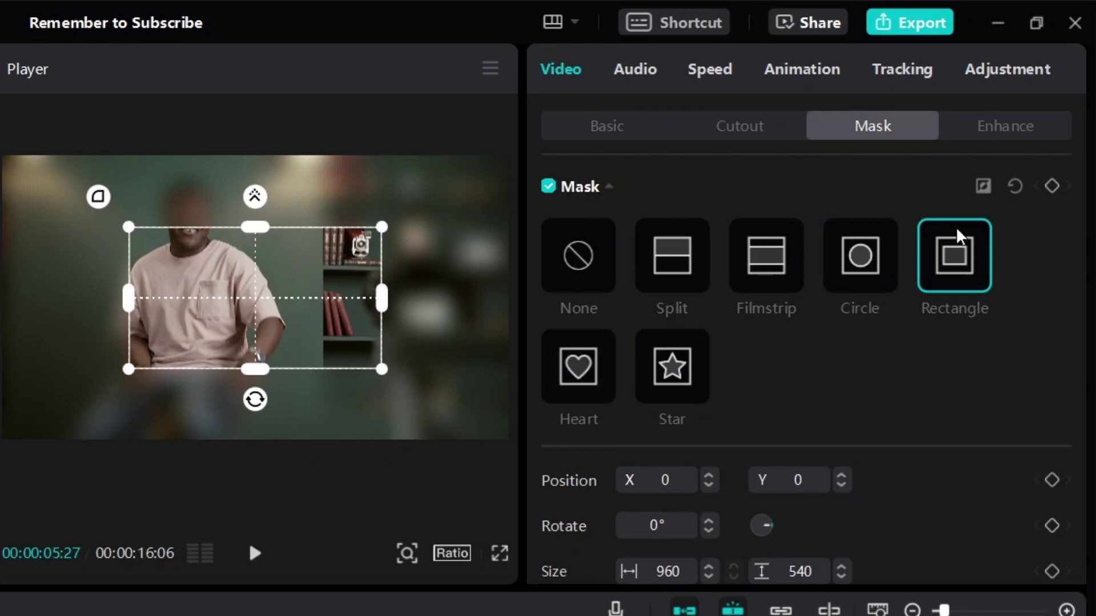
drag(195, 320, 179, 361)
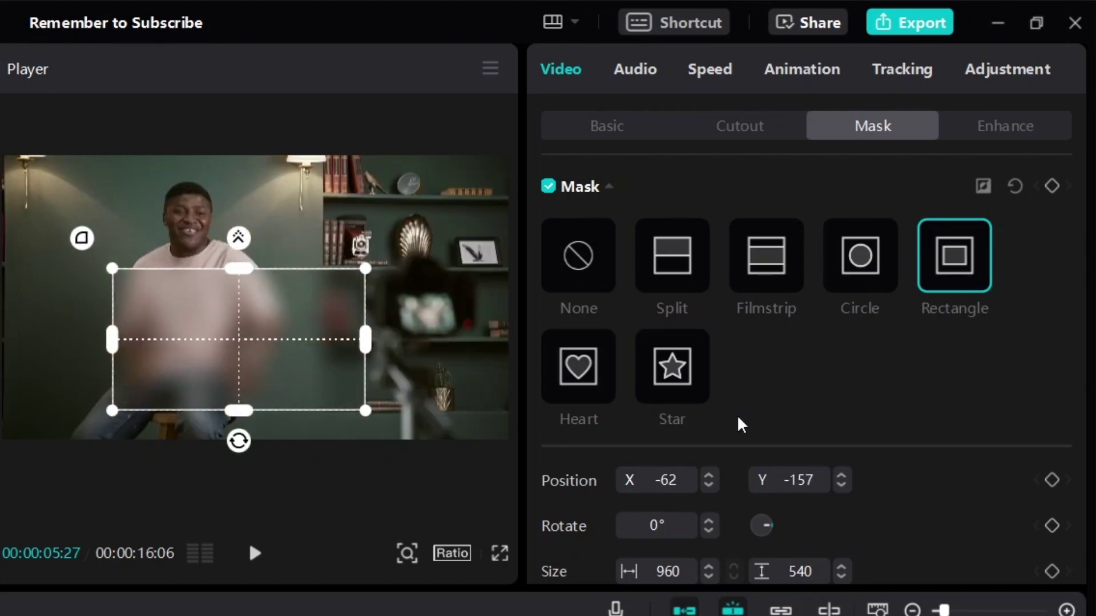
click(570, 378)
drag(258, 340, 162, 288)
click(673, 356)
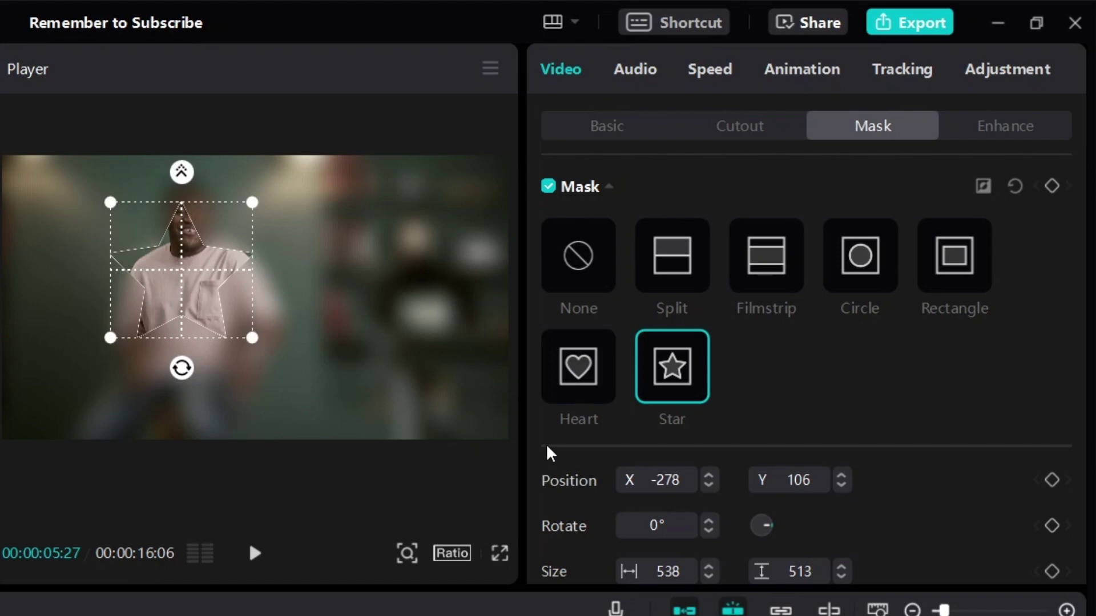
Step: Settle on a reversed 960×540 rectangle mask over the torso at X -62, Y -139
click(945, 251)
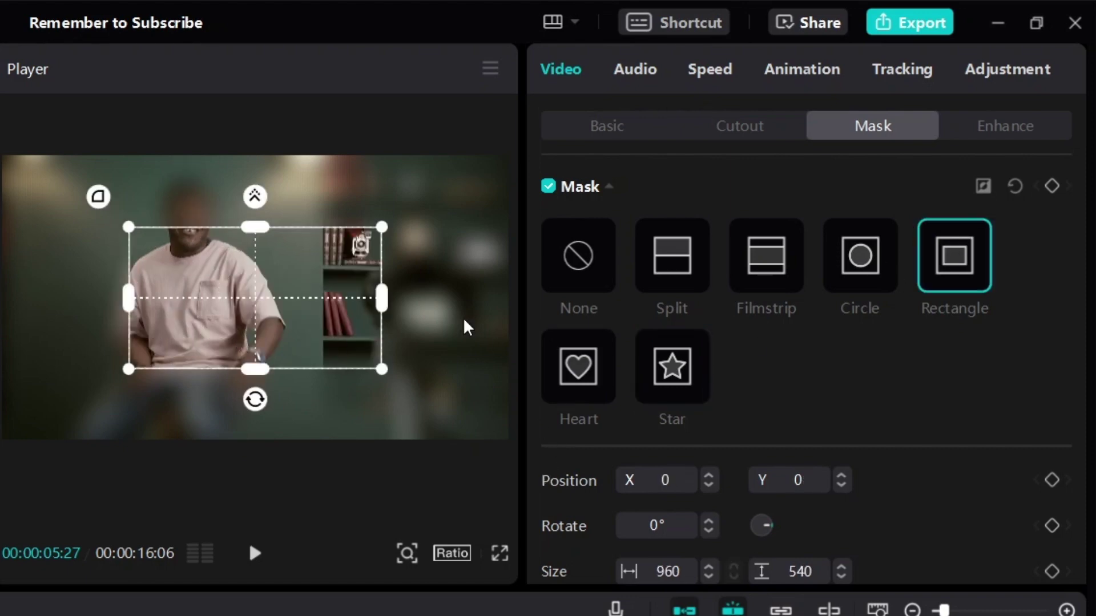
click(977, 189)
drag(328, 310, 273, 342)
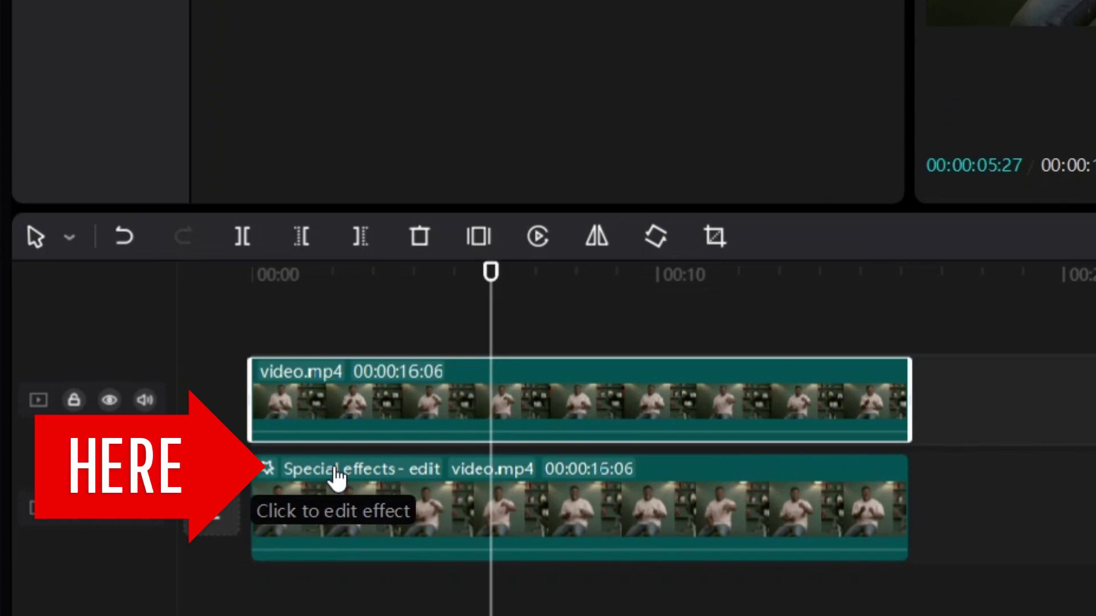
Step: Raise the lower clip's Blur effect strength to about 79
click(343, 475)
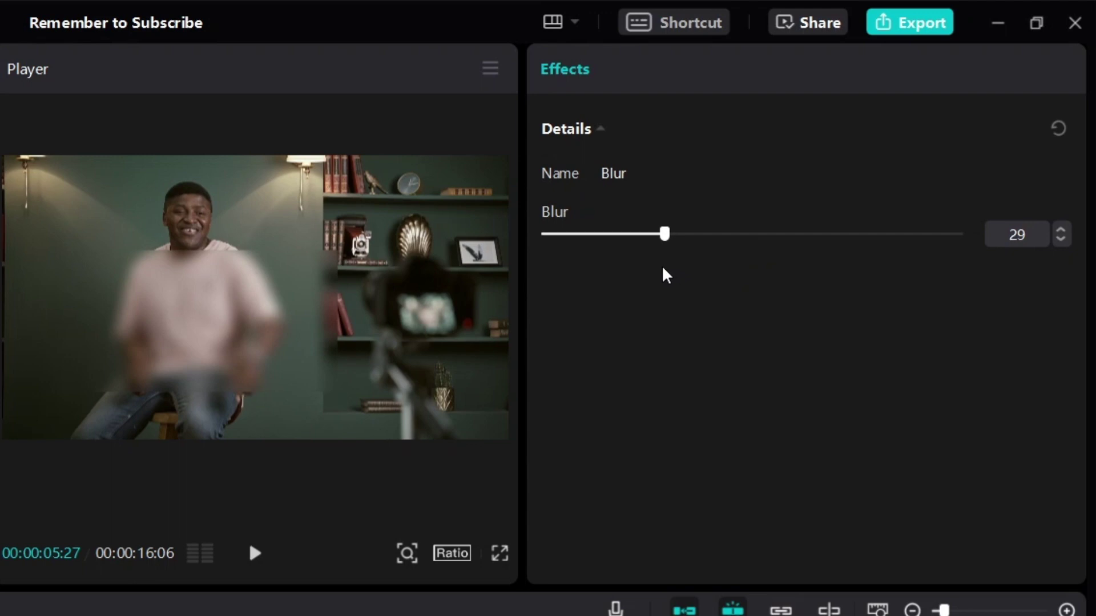
drag(599, 274, 951, 392)
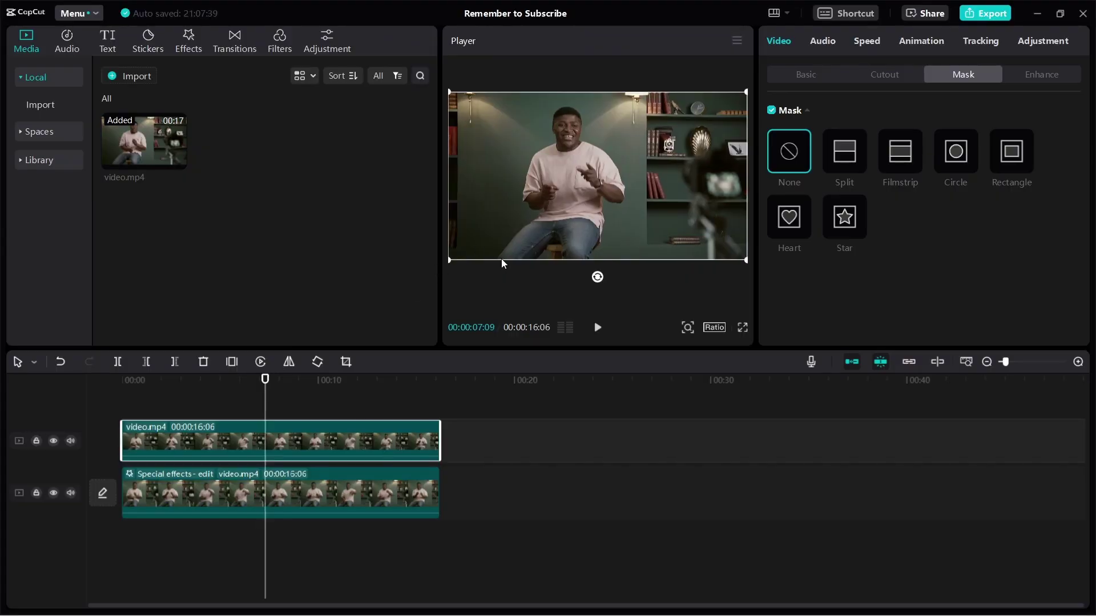
Step: Enable Auto cutout on the sharp top clip and play the preview to check the subject
click(302, 411)
click(238, 450)
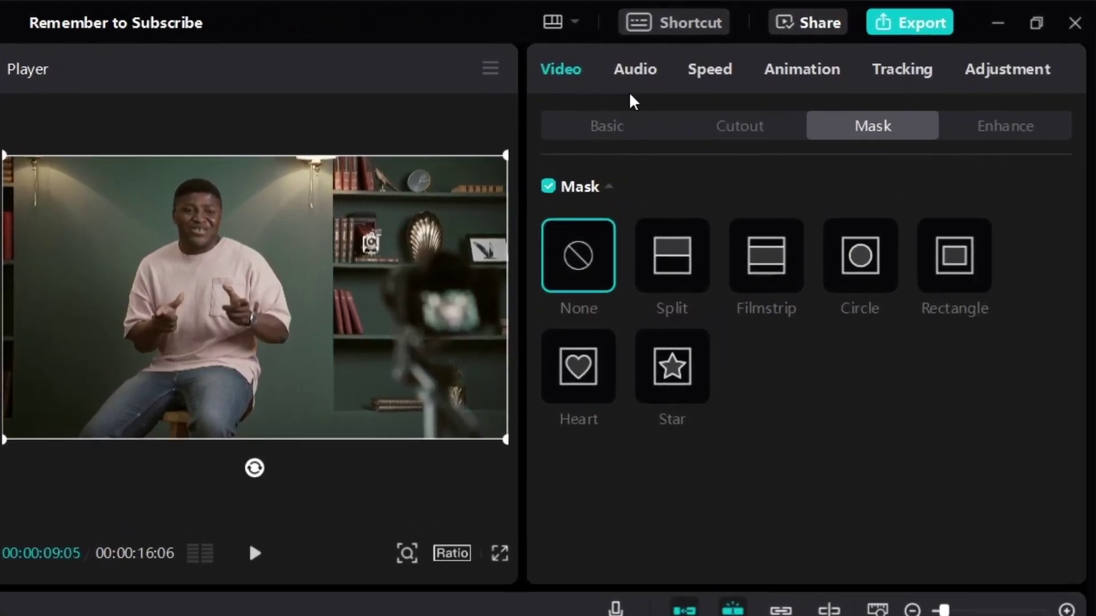
click(739, 137)
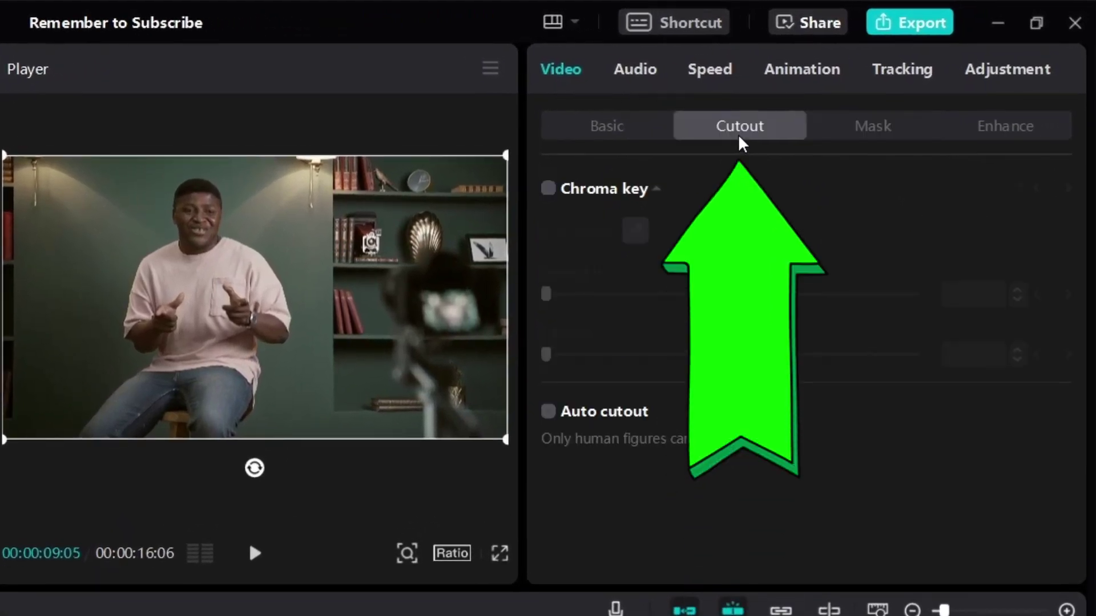
click(548, 412)
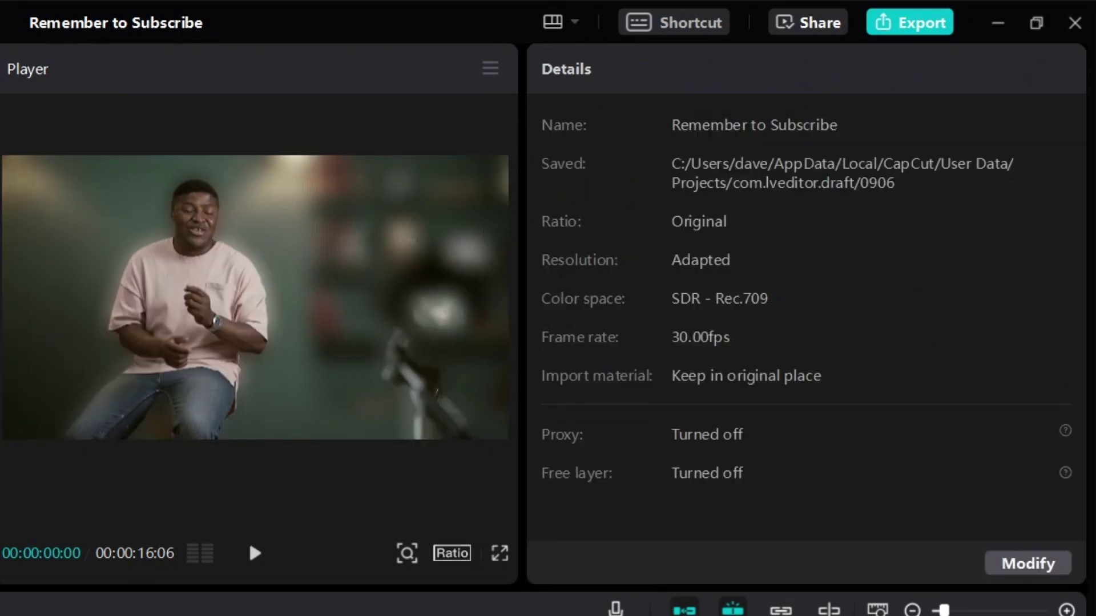
key(space)
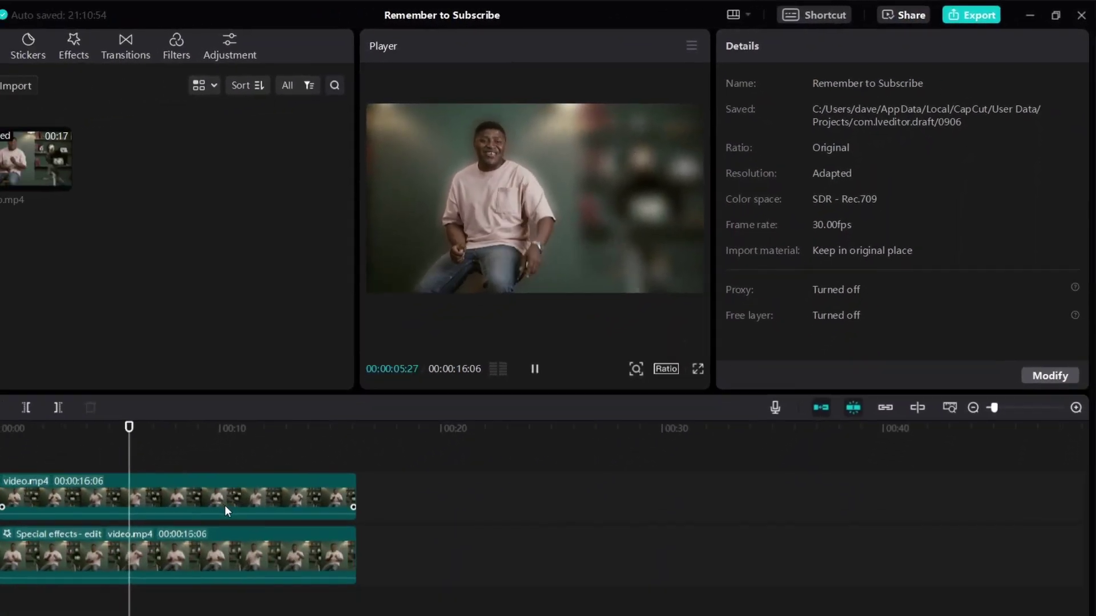
Step: Move the cutout clip to start near 00:18 and play it on its own
key(space)
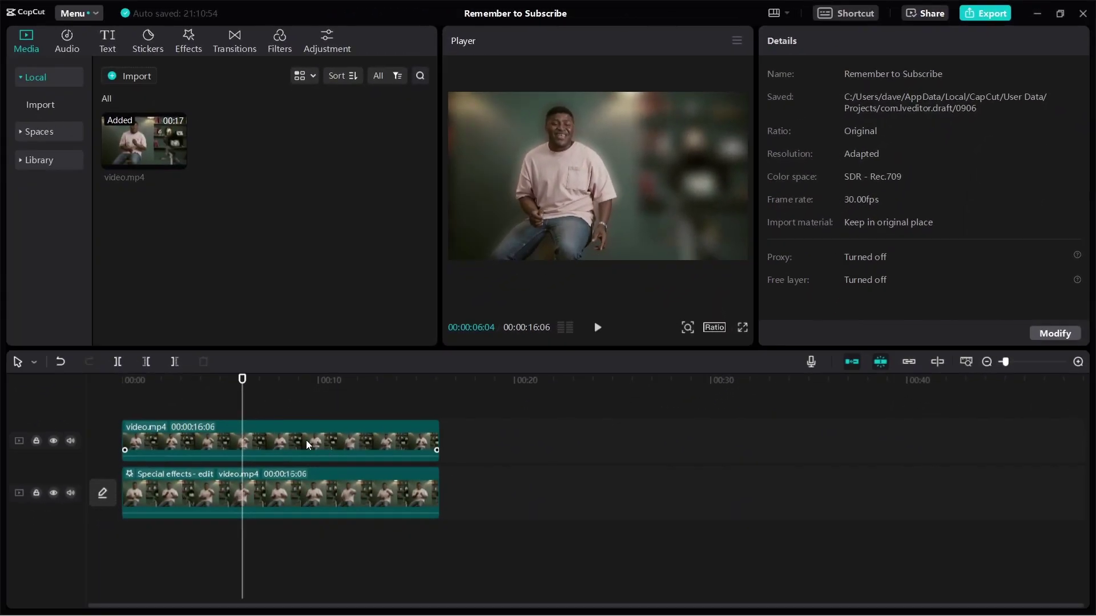
drag(301, 443, 653, 442)
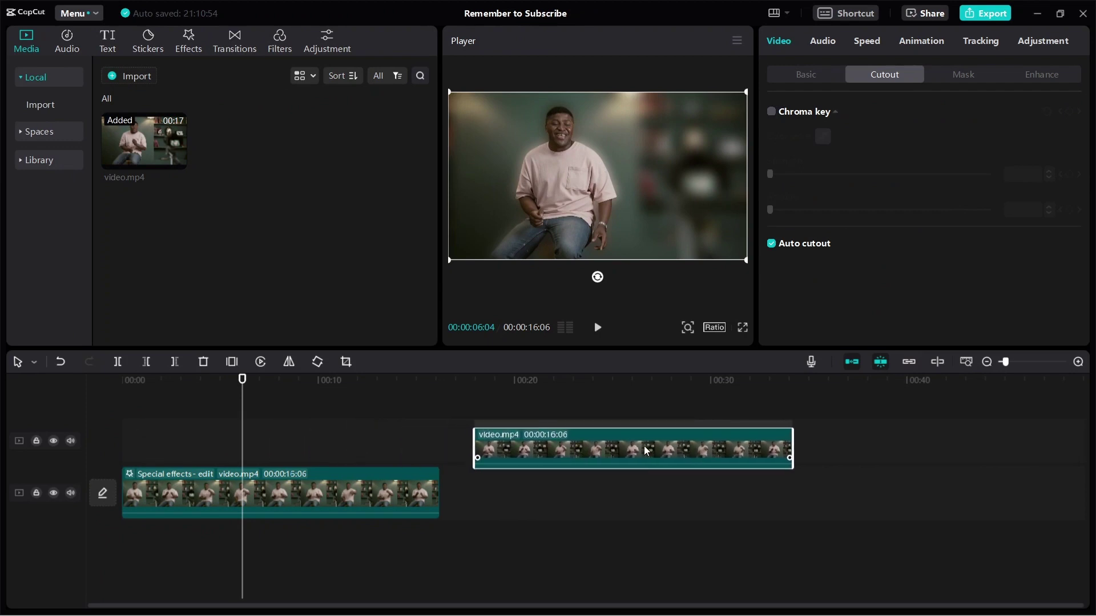
click(487, 398)
click(487, 398)
key(space)
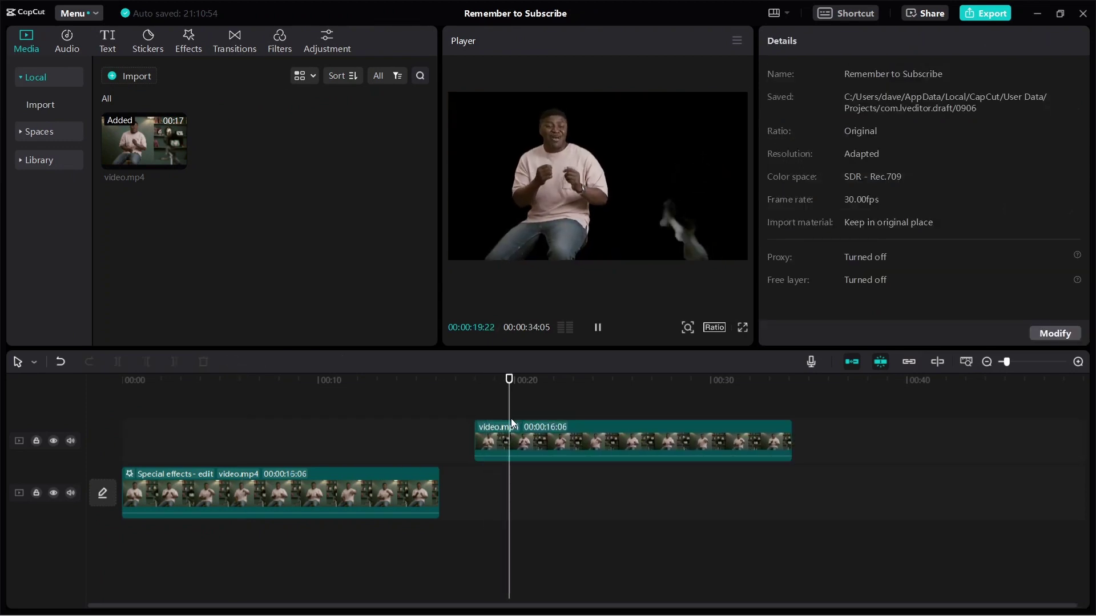
click(525, 430)
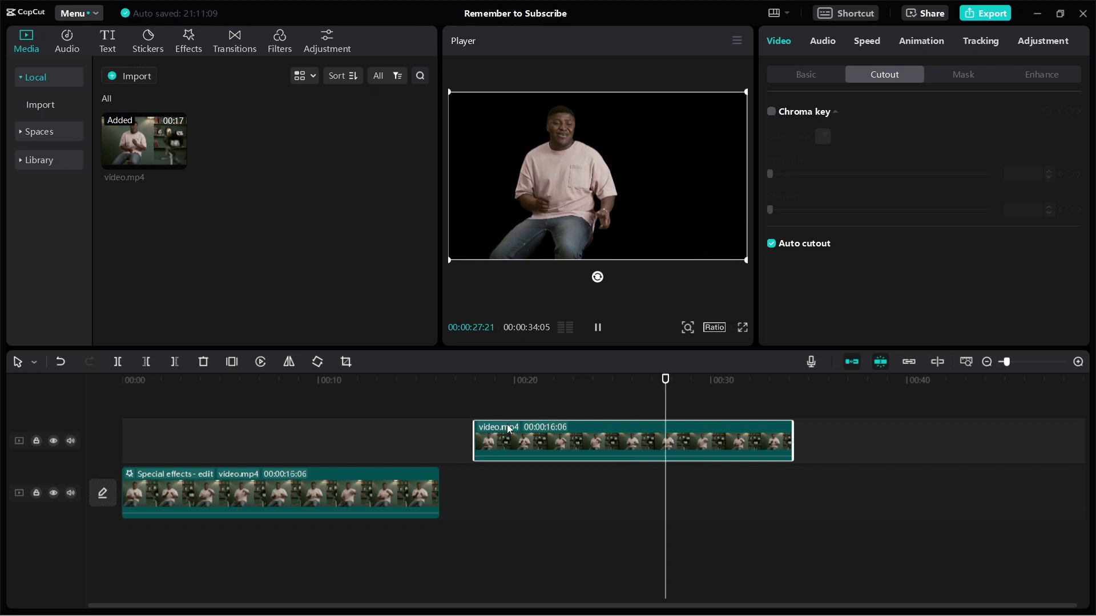
Step: Play the blurred layer alone, then move the cutout back above it and play both layers
click(206, 414)
click(212, 484)
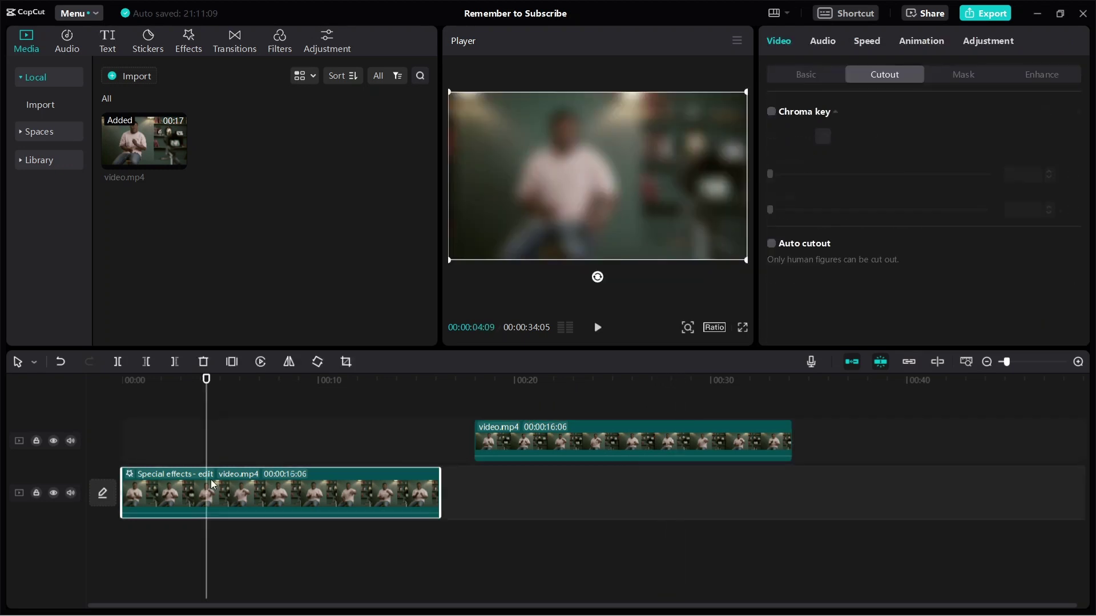
key(space)
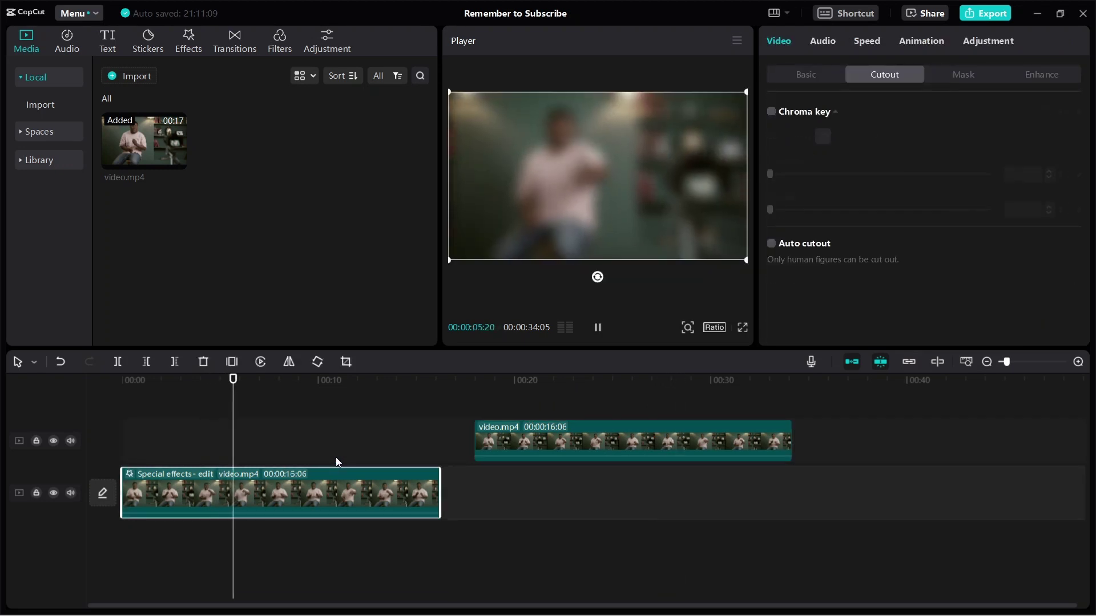
key(space)
drag(560, 444, 175, 450)
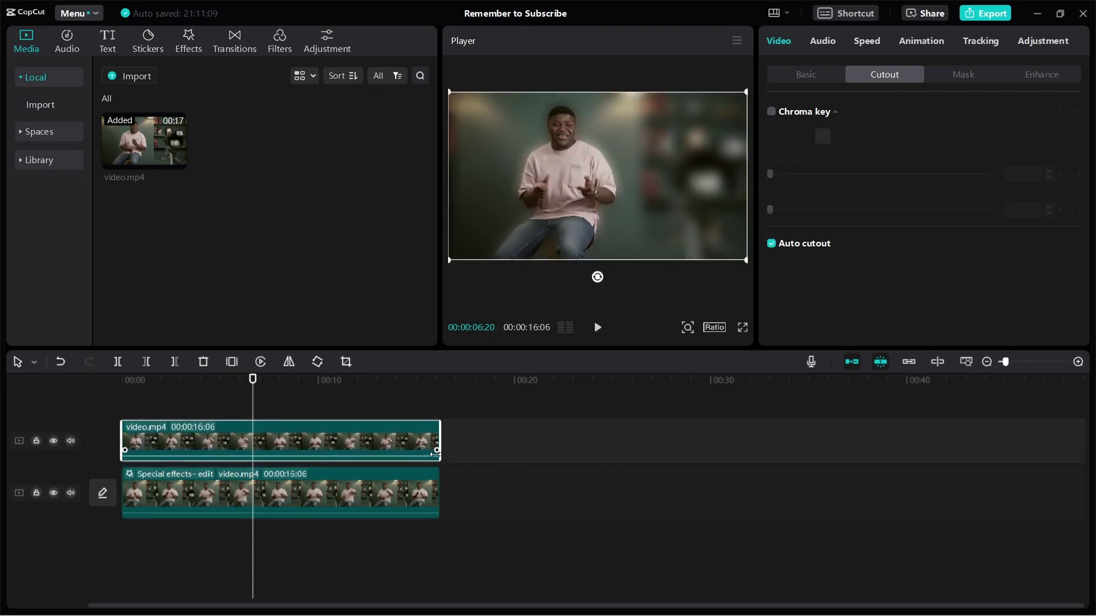
click(244, 415)
key(space)
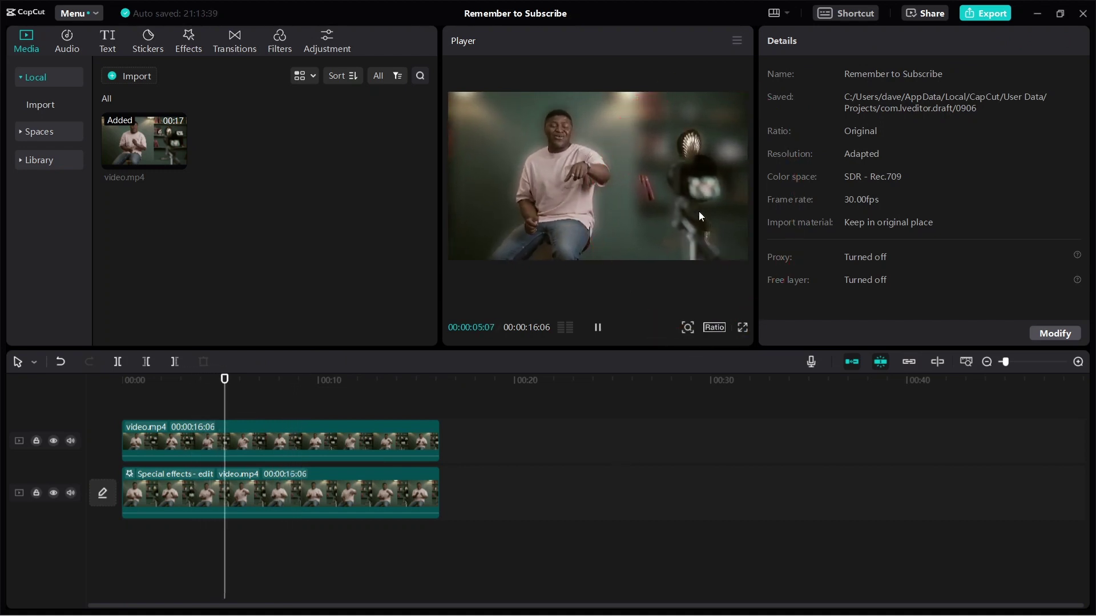
key(space)
Step: Move the cutout clip past the blurred clip again and play it alone from 00:18
drag(348, 445, 699, 445)
click(479, 385)
key(space)
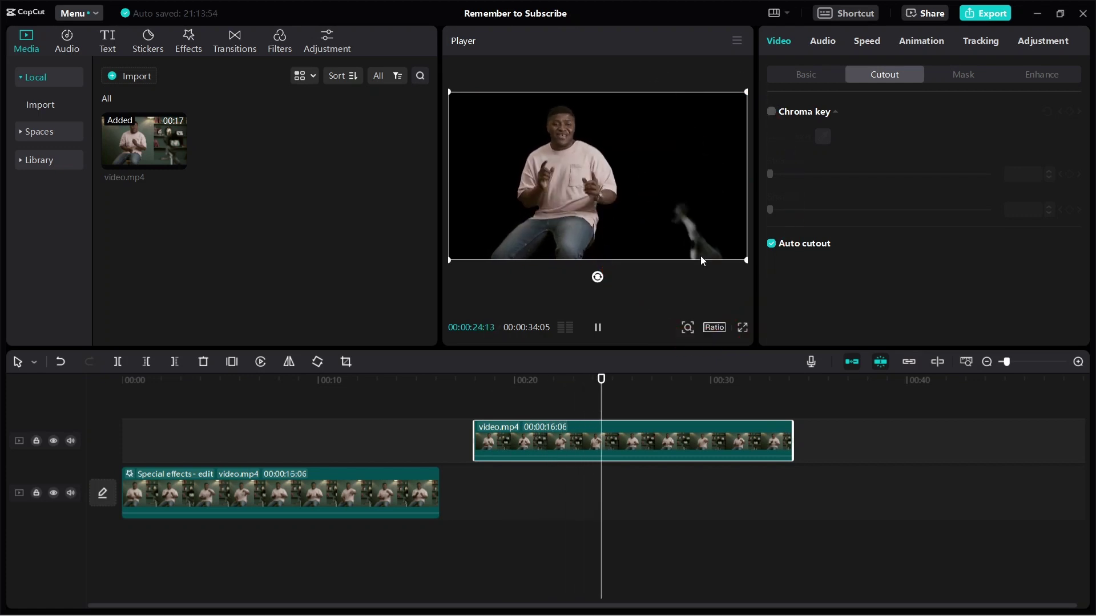
click(531, 451)
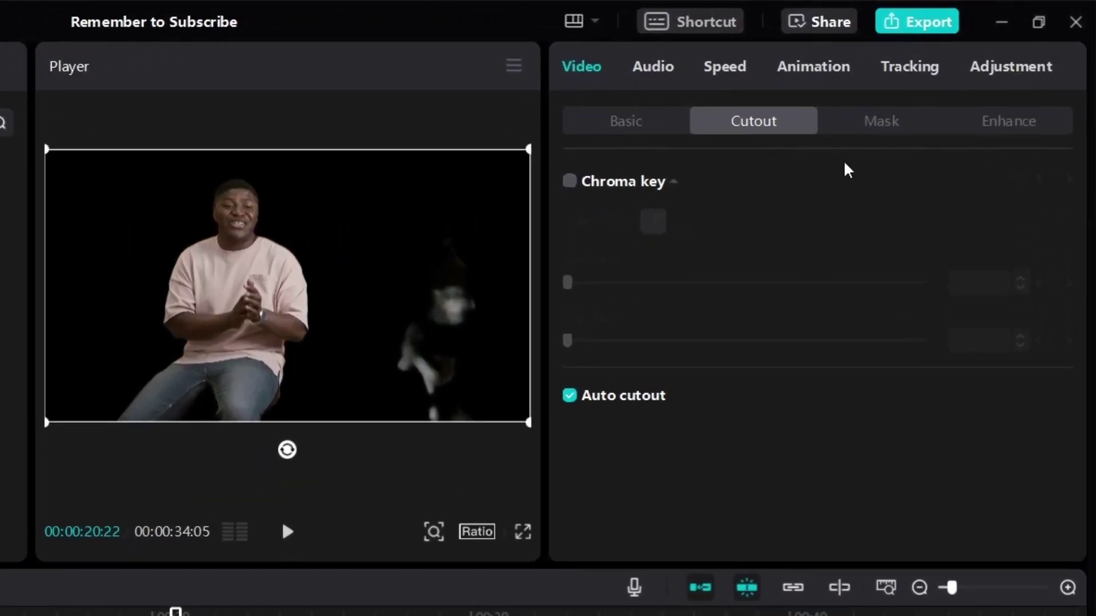
Step: Add a Rectangle mask to the cutout clip, sized full height over the subject (width 916, X -274)
click(868, 128)
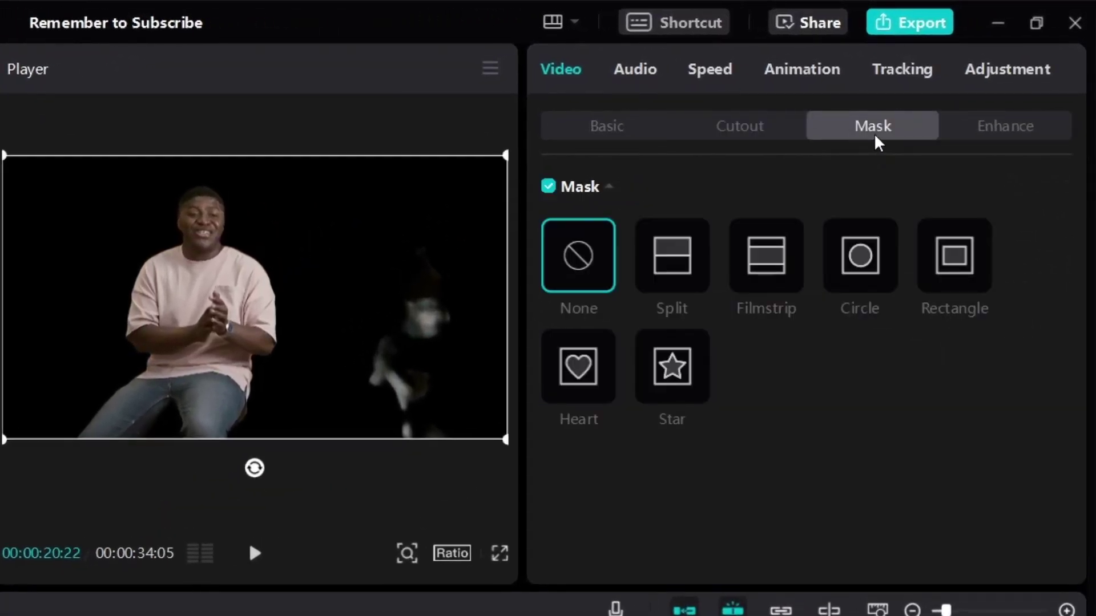
click(955, 279)
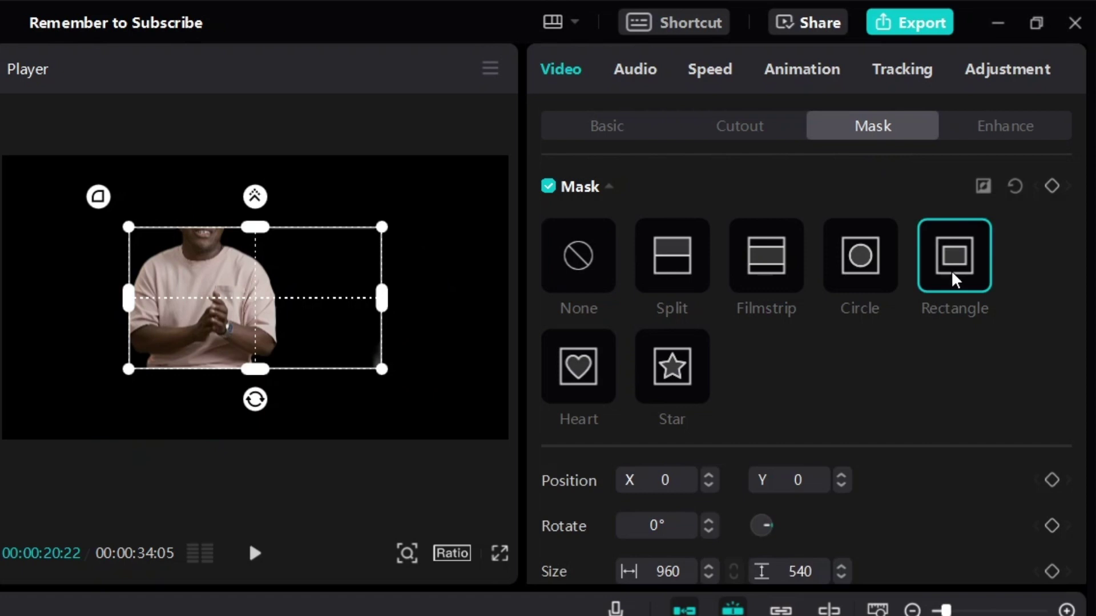
drag(265, 281, 214, 297)
drag(214, 370, 210, 407)
drag(224, 325, 215, 325)
drag(188, 413, 190, 456)
drag(179, 399, 175, 399)
drag(312, 308, 243, 328)
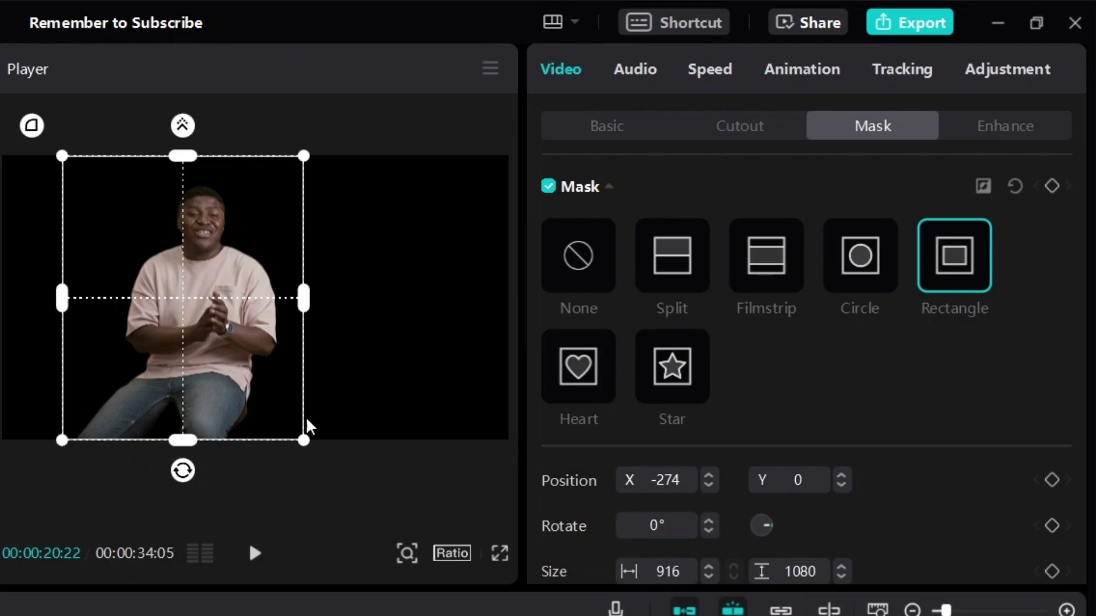
Step: Play the preview and nudge the rectangle mask back over the subject to check it
click(254, 554)
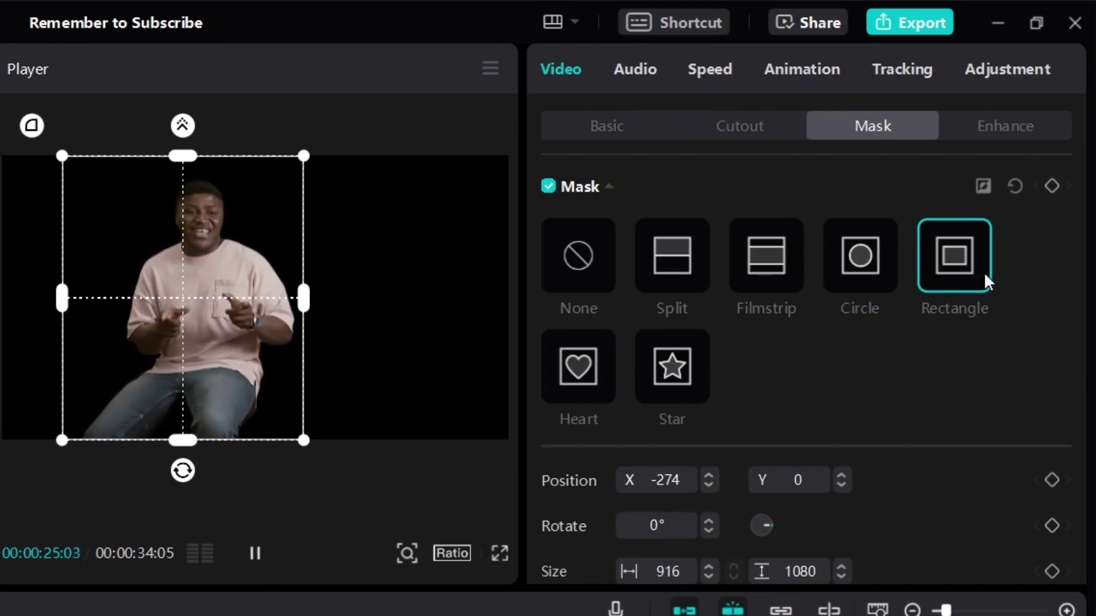
drag(257, 266, 416, 320)
key(space)
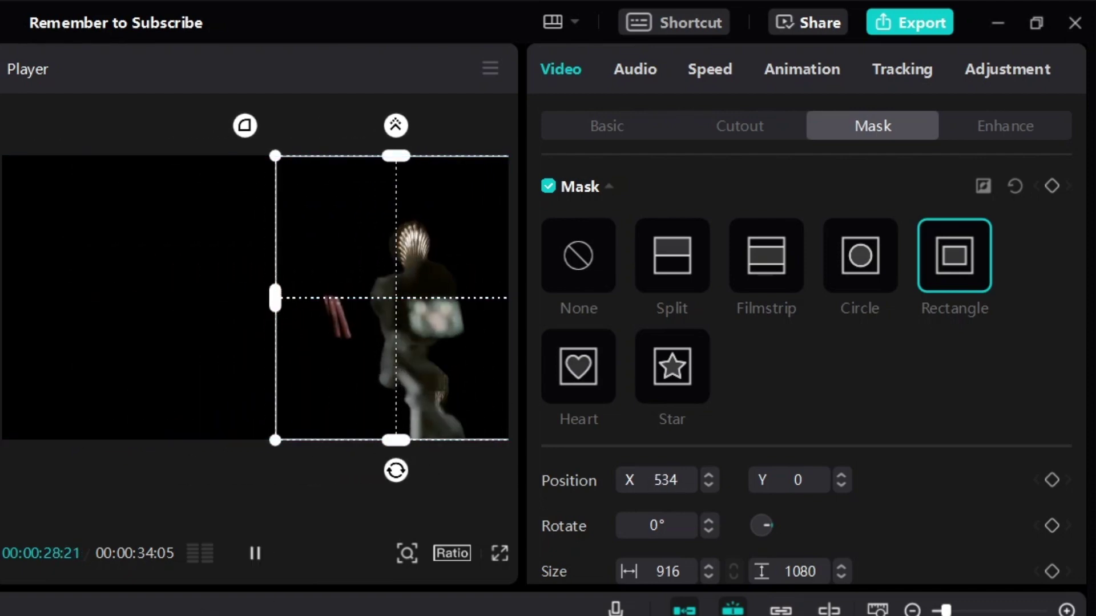
key(space)
drag(392, 316, 204, 313)
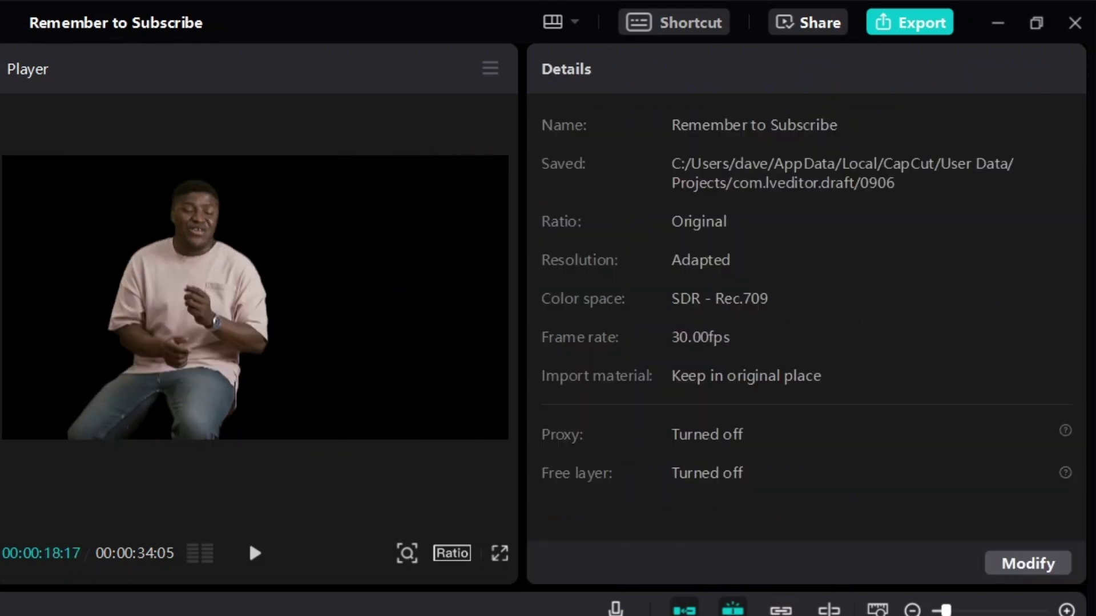
key(space)
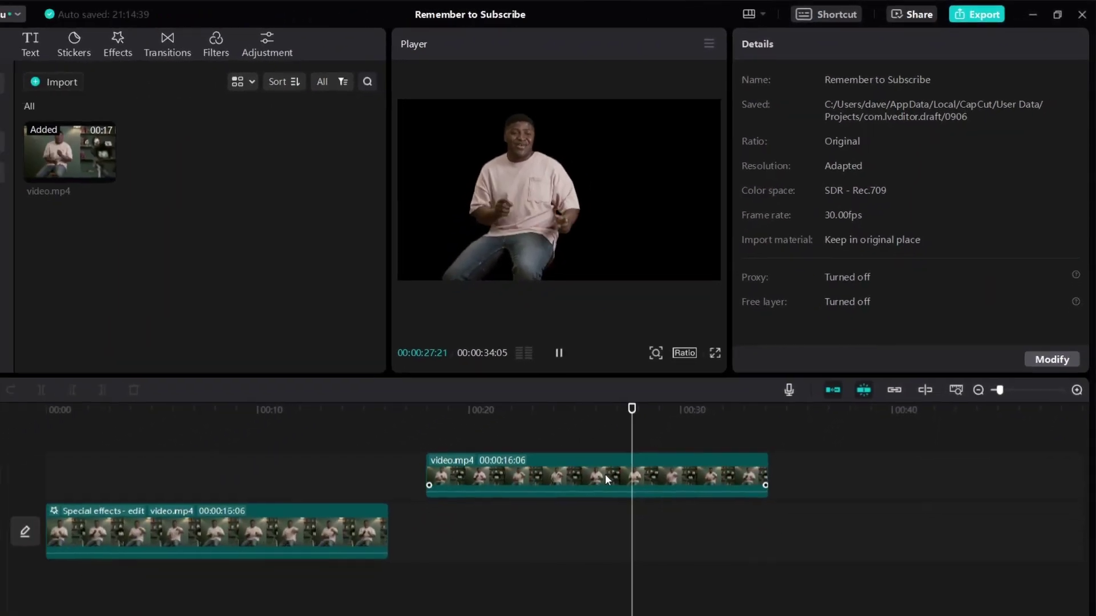
Step: Move the cutout video.mp4 clip back to 00:00 above the Special effects clip and play from the start
click(642, 441)
drag(642, 441, 209, 448)
click(203, 412)
key(Home)
key(space)
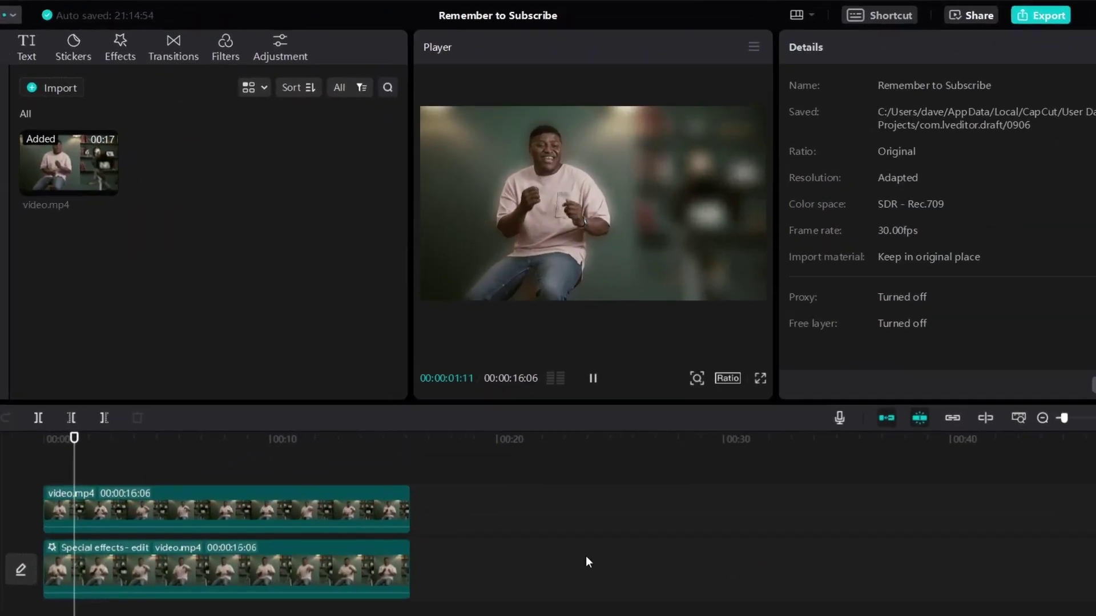